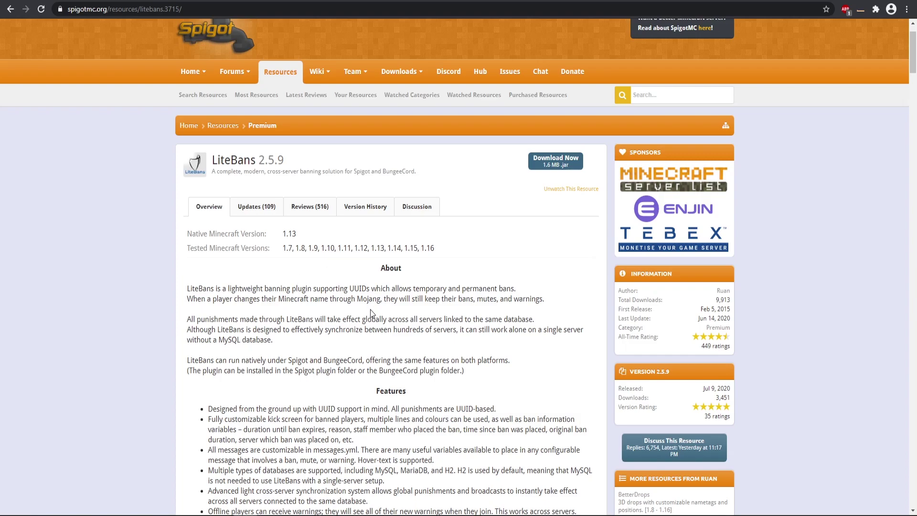
Step: Scroll the LiteBans resource page to Web Interface and follow the Installation guide link
scroll(371, 313, "down", 2)
scroll(370, 311, "down", 8)
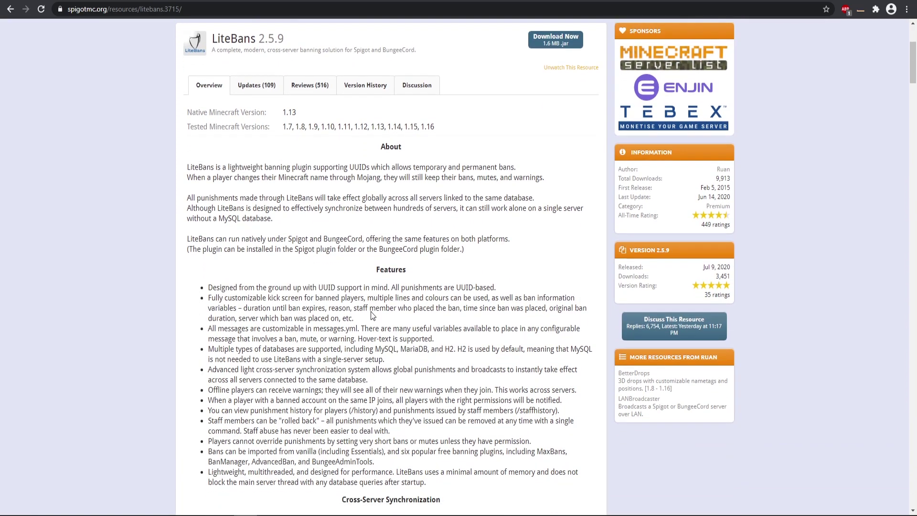
scroll(226, 298, "down", 4)
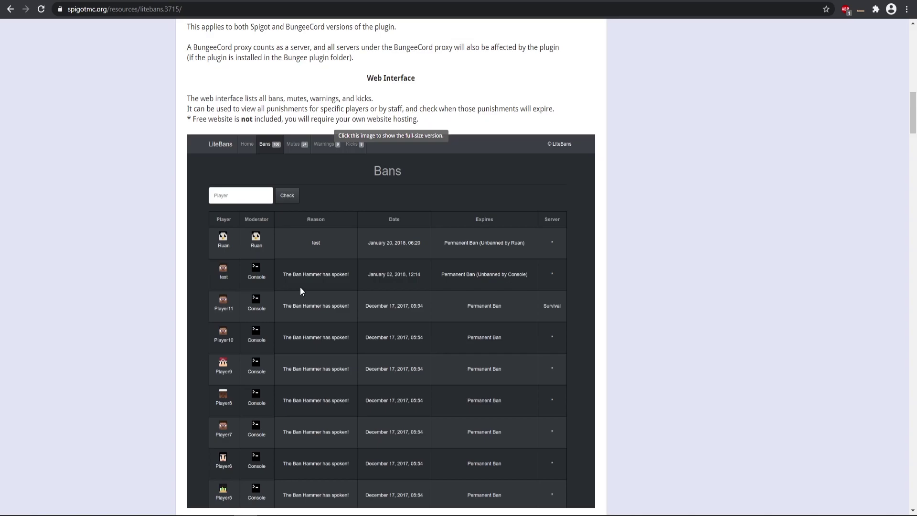
scroll(314, 251, "down", 6)
scroll(314, 251, "down", 1)
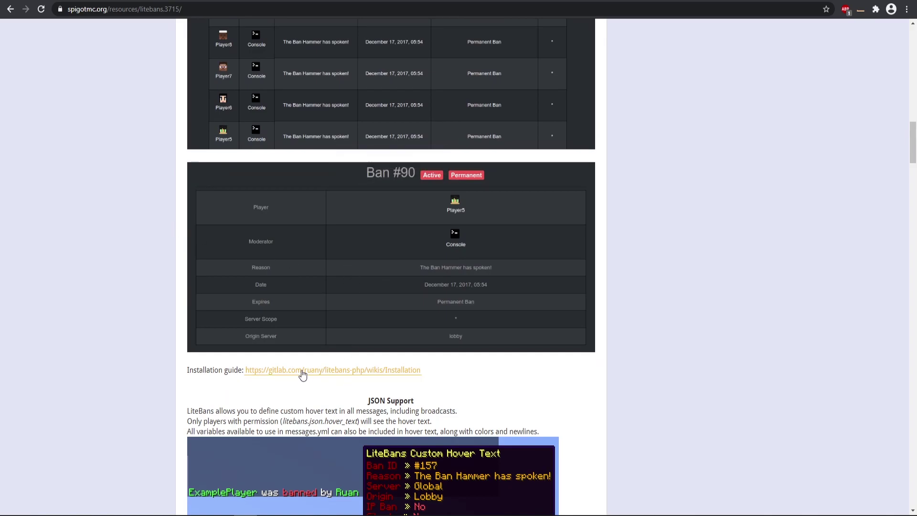
left_click(366, 371)
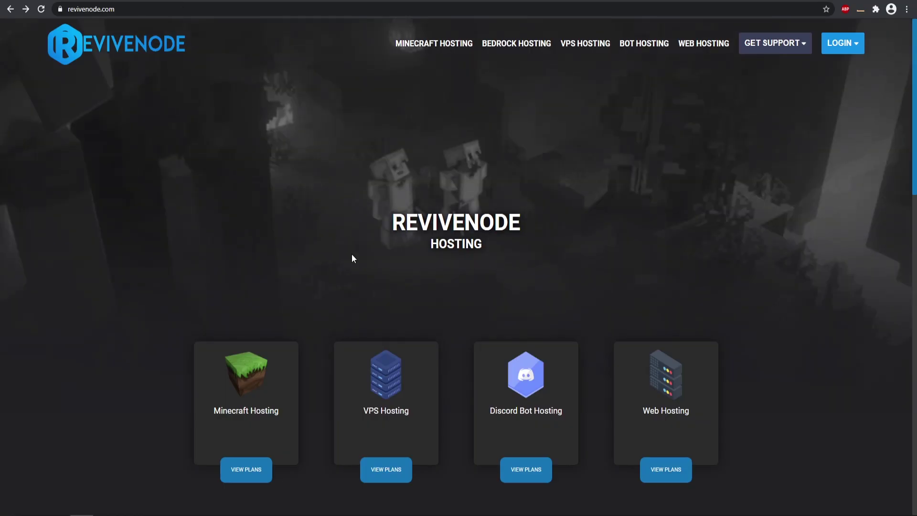
Step: Scroll down and back up through the Revivenode homepage
scroll(352, 258, "down", 3)
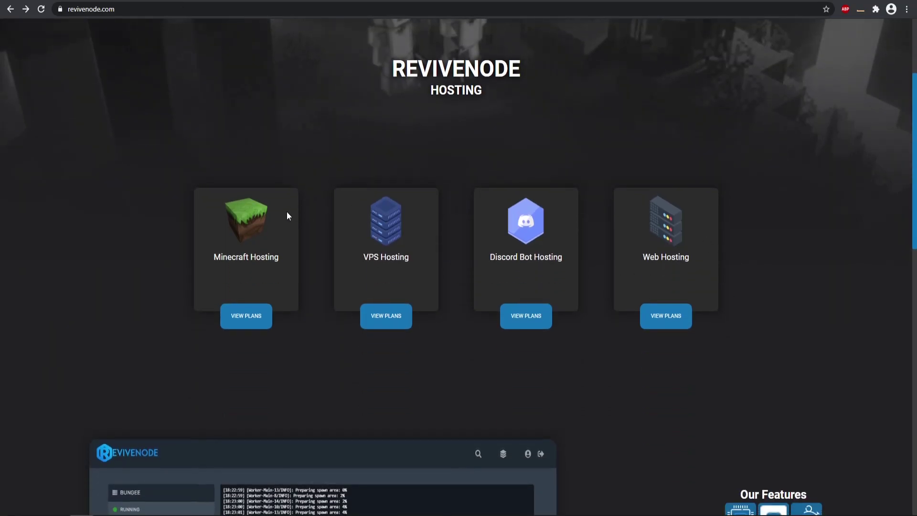
scroll(774, 307, "up", 1)
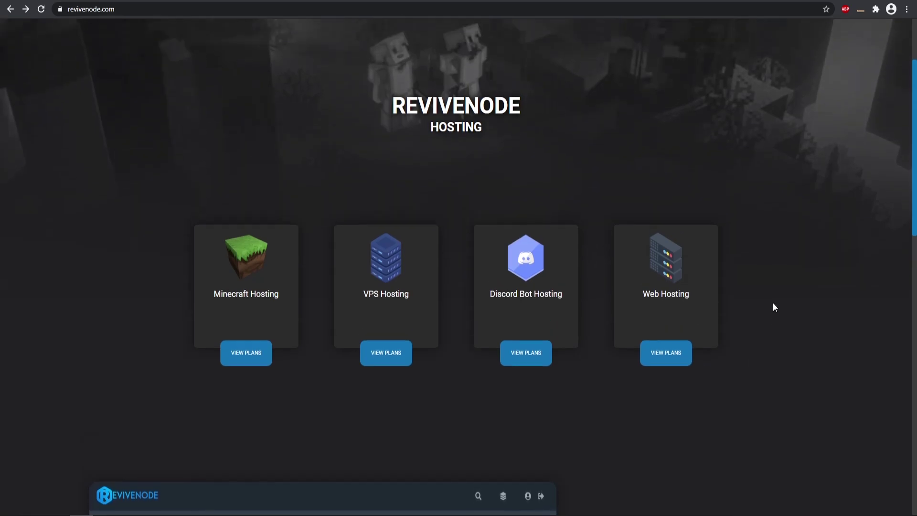
scroll(771, 301, "up", 3)
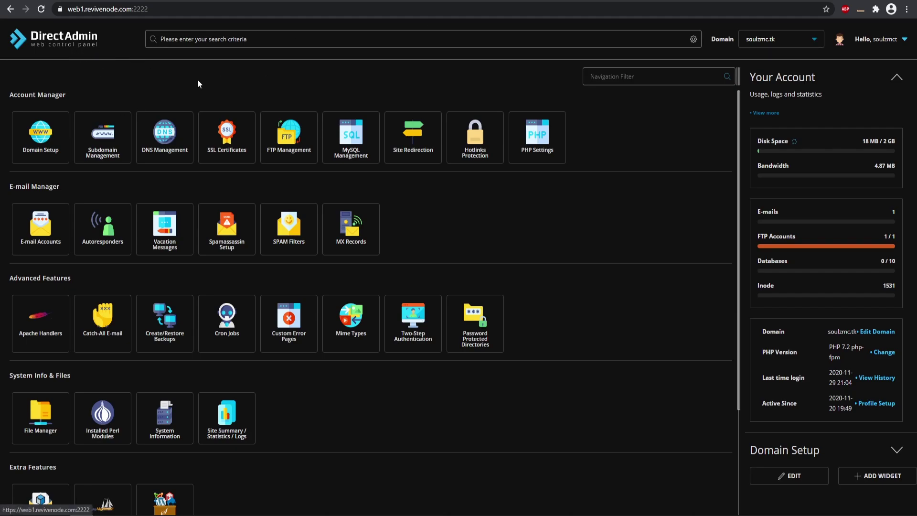
Step: Create the MySQL database 'litebans' with a matching user and a generated password
left_click(351, 131)
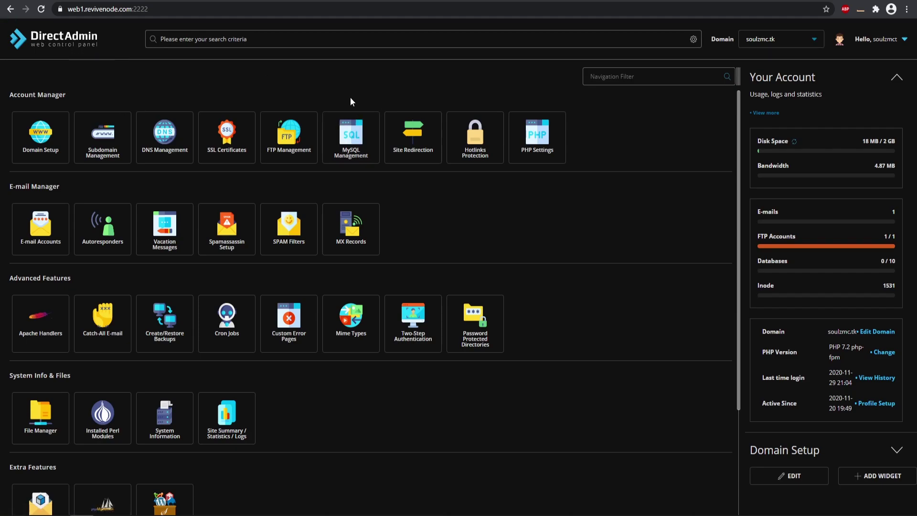
left_click(352, 136)
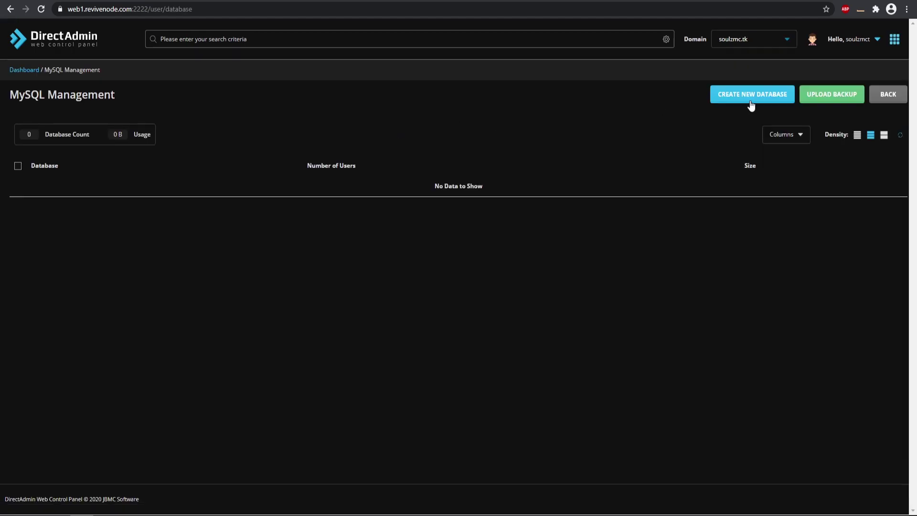
left_click(755, 95)
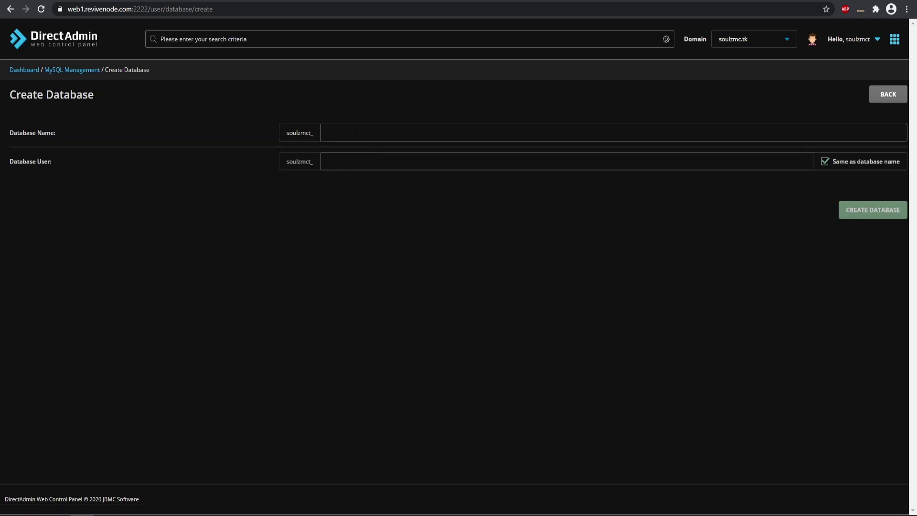
type("litebans")
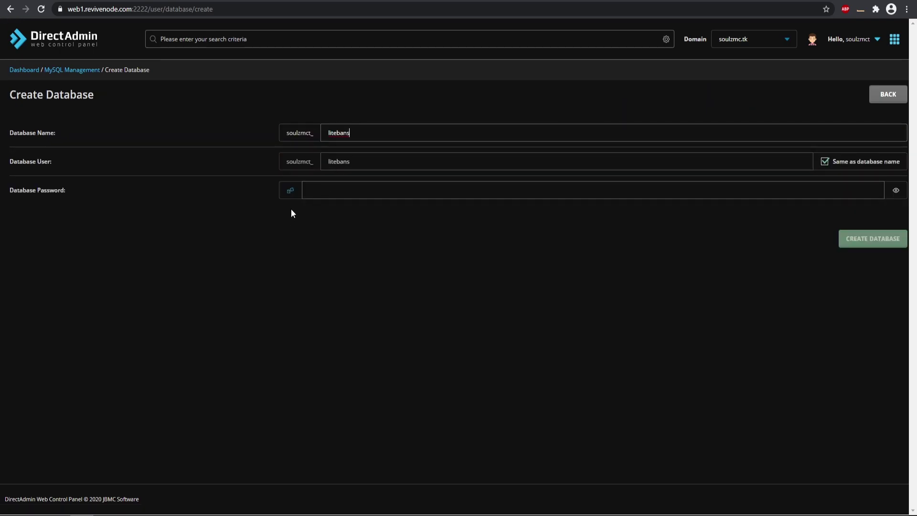
left_click(308, 195)
left_click(290, 191)
left_click(865, 245)
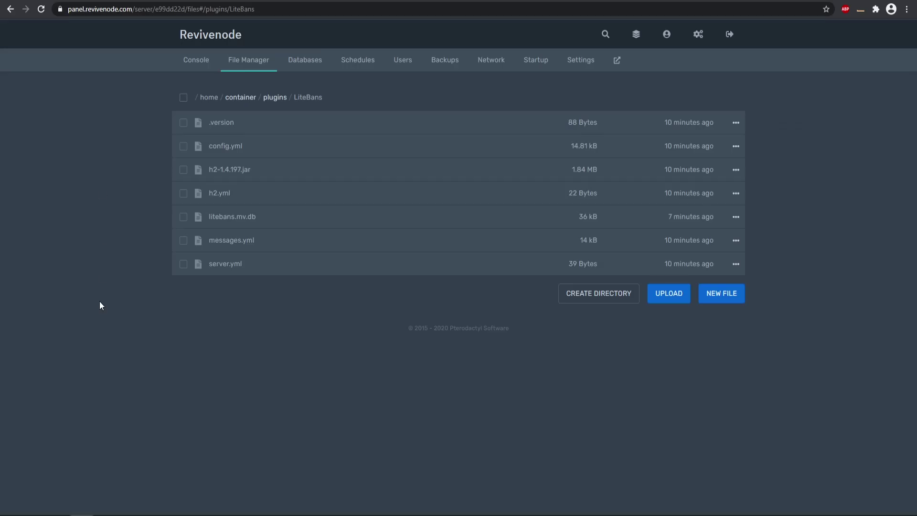
Step: In plugins/LiteBans/config.yml, change the SQL driver from H2 to MySQL
left_click(275, 97)
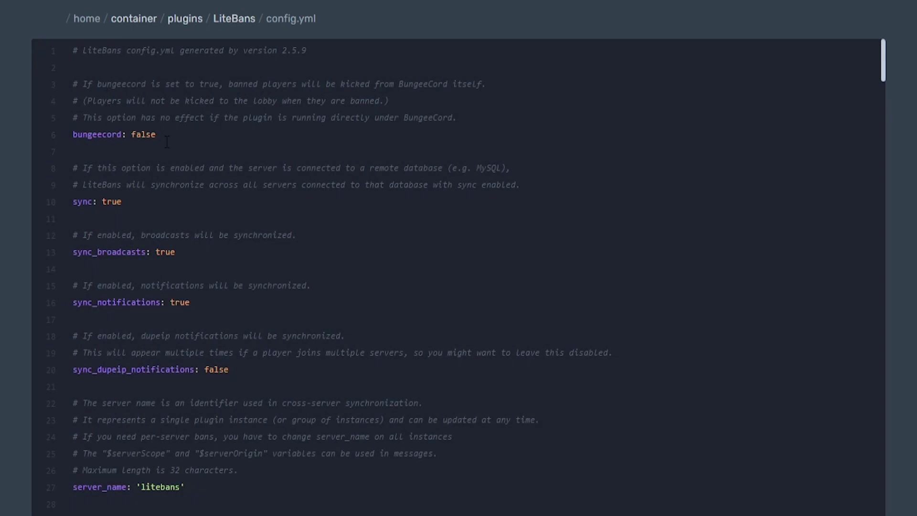
scroll(166, 141, "down", 8)
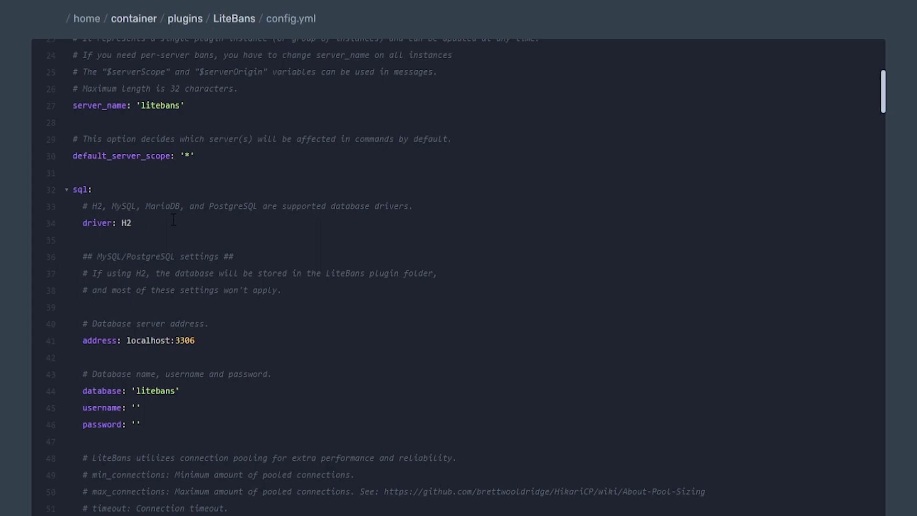
key("BackSpace")
key("BackSpace")
type("MySQL")
Step: Replace localhost in the database address with 178.63.127.188
scroll(174, 225, "down", 2)
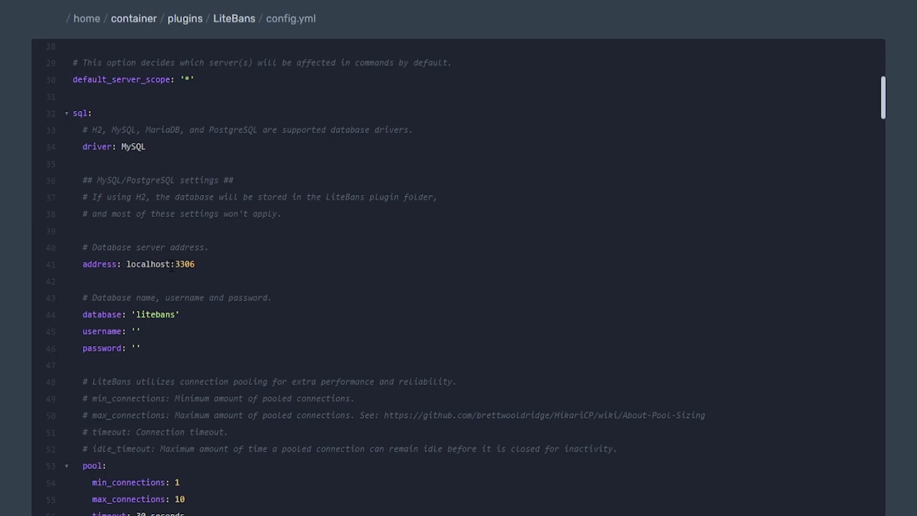
left_click_drag(171, 264, 126, 265)
type("178.63.127.188")
Step: Paste the new database name and username from DirectAdmin into config.yml
scroll(96, 248, "down", 2)
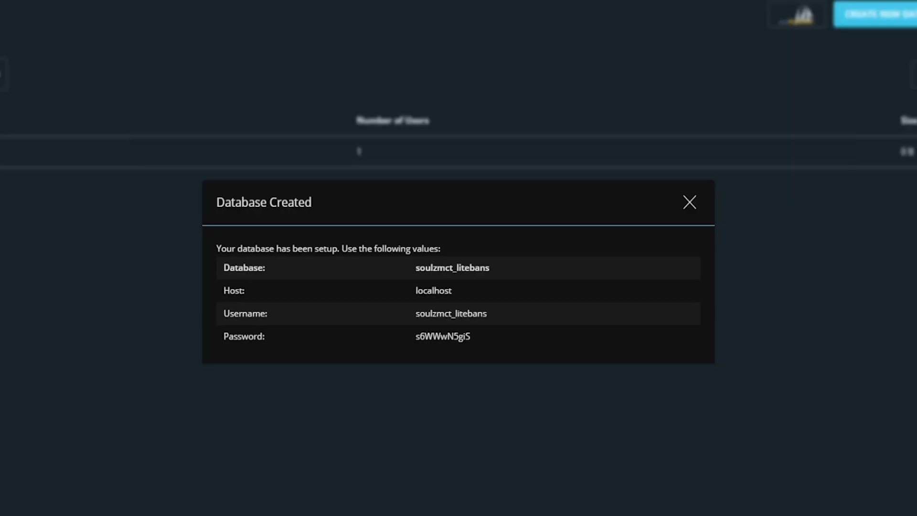
left_click_drag(415, 268, 497, 268)
key("ctrl+c")
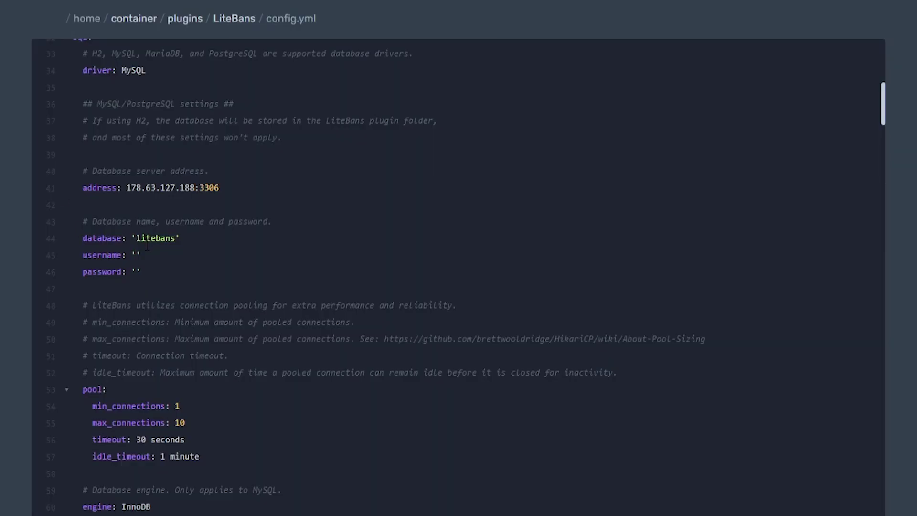
double_click(147, 238)
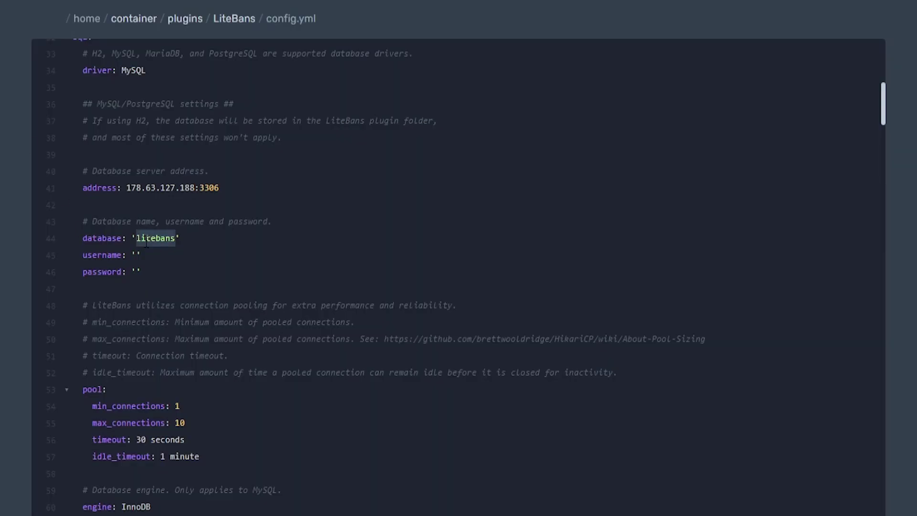
key("ctrl+v")
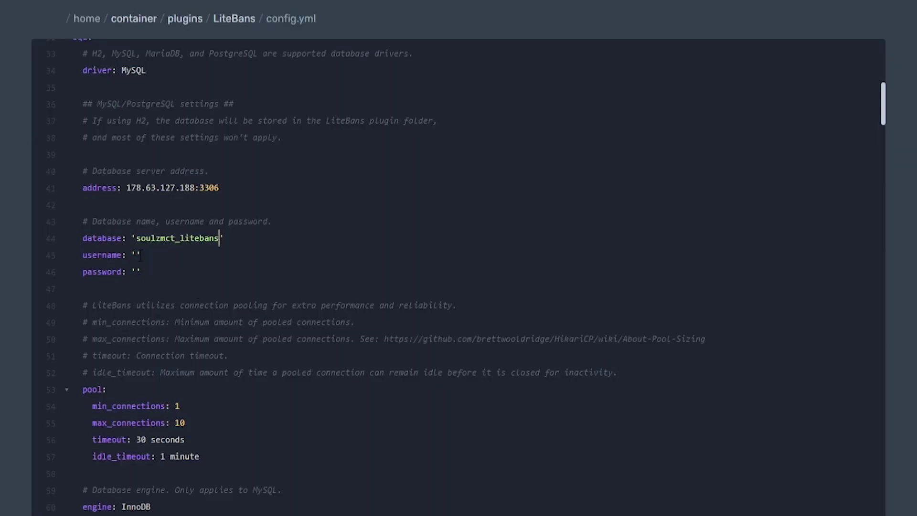
left_click(136, 256)
key("ctrl+v")
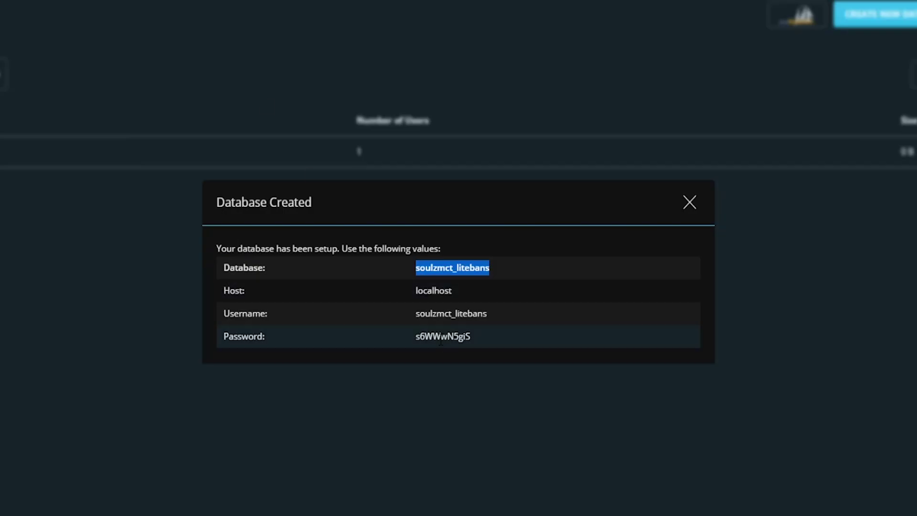
Step: Paste the generated database password into config.yml and save the file
double_click(443, 336)
key("ctrl+c")
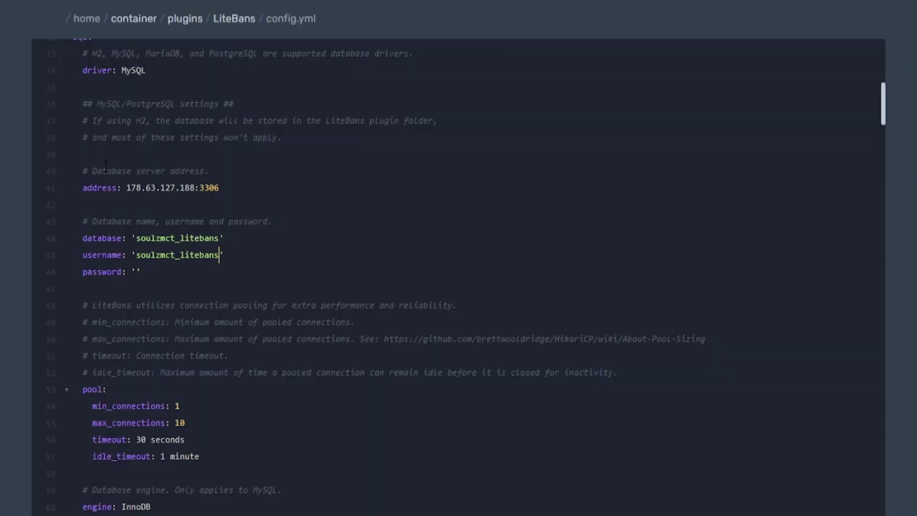
left_click(136, 271)
key("ctrl+v")
scroll(250, 287, "up", 3)
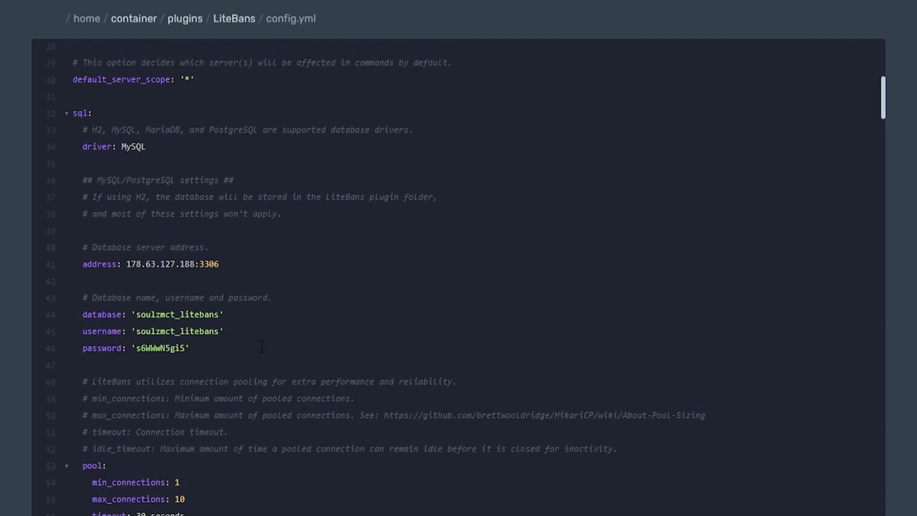
scroll(262, 345, "down", 8)
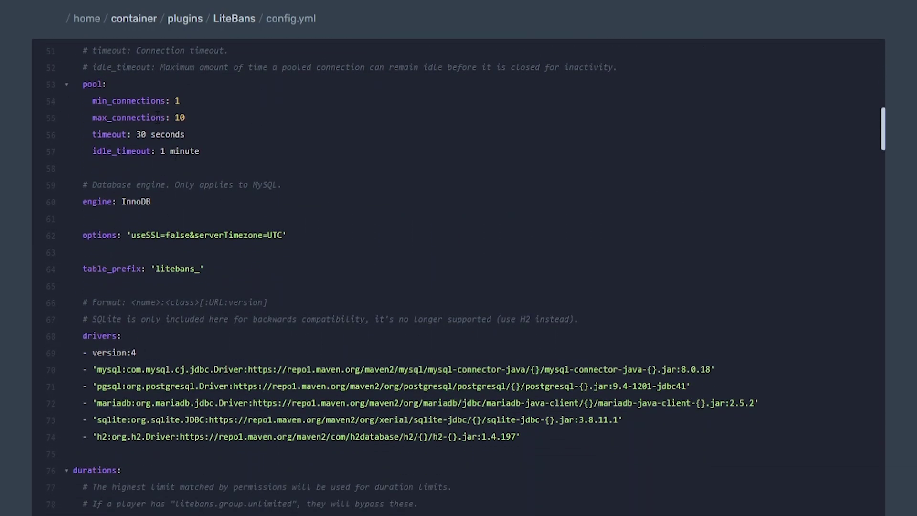
scroll(159, 355, "down", 2)
scroll(152, 432, "up", 9)
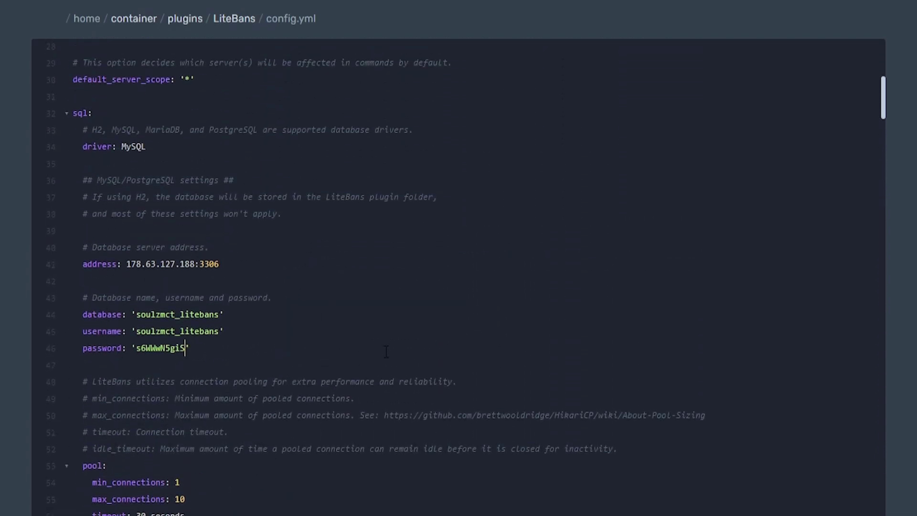
key("ctrl+s")
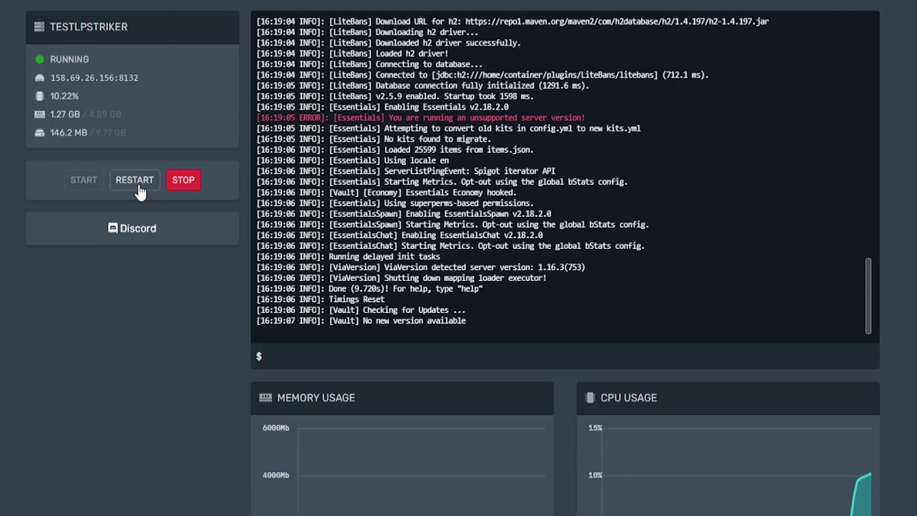
Step: Restart the server and highlight LiteBans' failed-to-connect and access-denied console errors
left_click(183, 180)
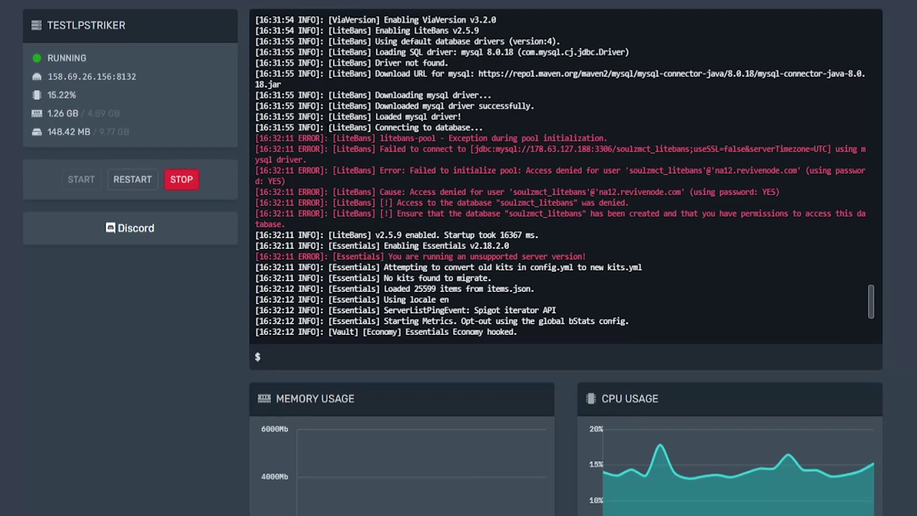
left_click_drag(325, 127, 509, 127)
left_click(404, 143)
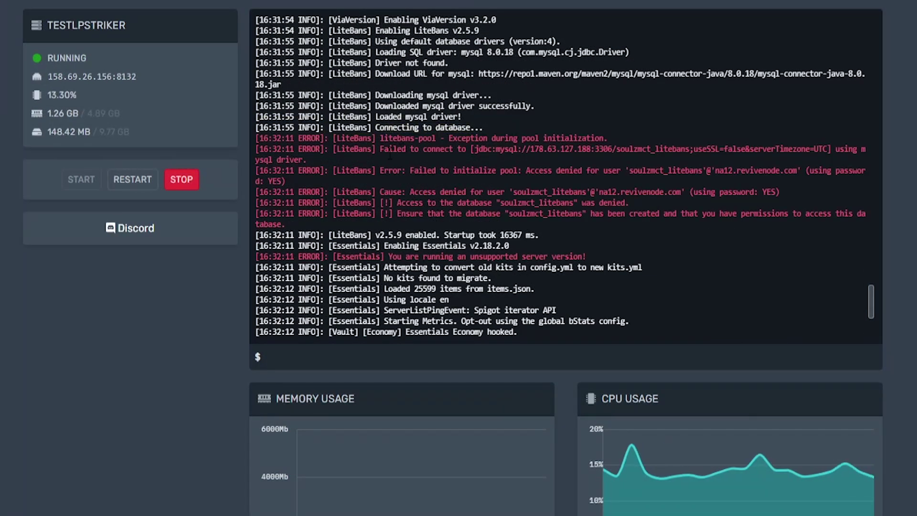
left_click_drag(380, 149, 474, 149)
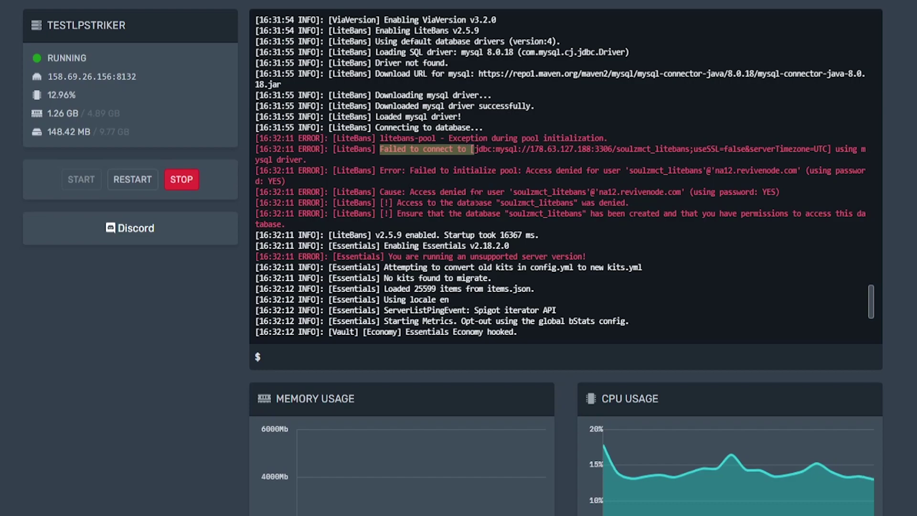
left_click_drag(392, 191, 522, 191)
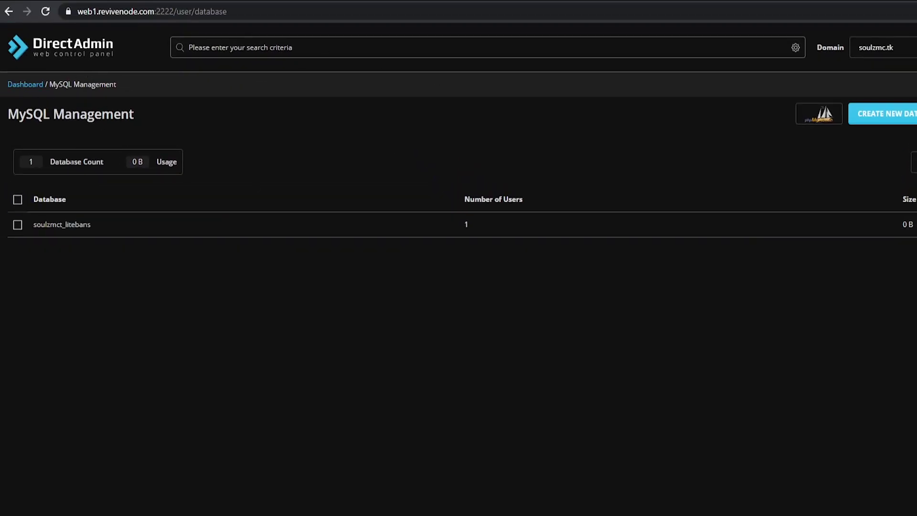
Step: Add 158.69.26.156 as an access host on the soulzmct_litebans database
left_click(67, 224)
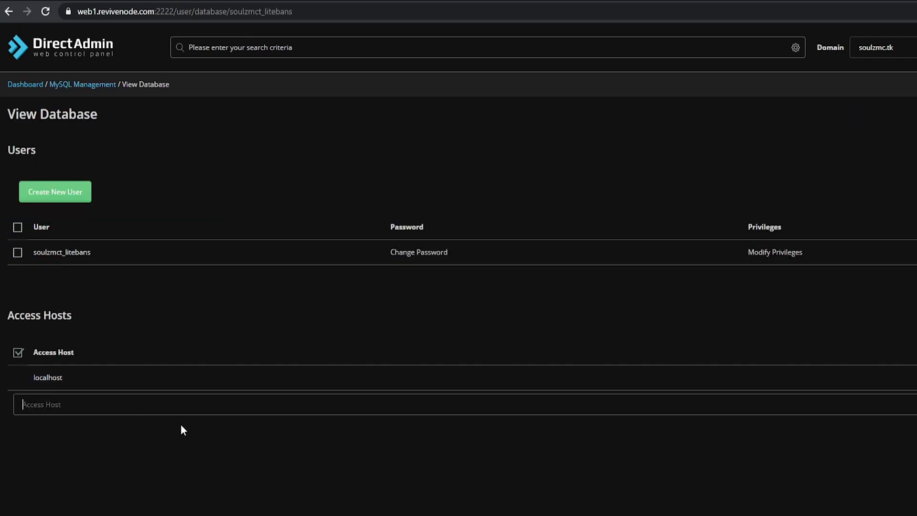
key("ctrl+v")
key("BackSpace")
key("BackSpace")
key("BackSpace")
key("BackSpace")
key("BackSpace")
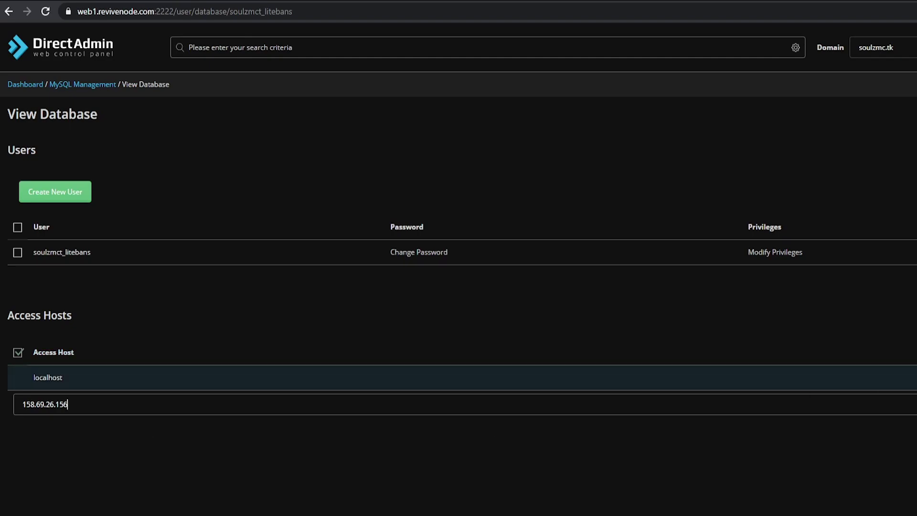
key("Return")
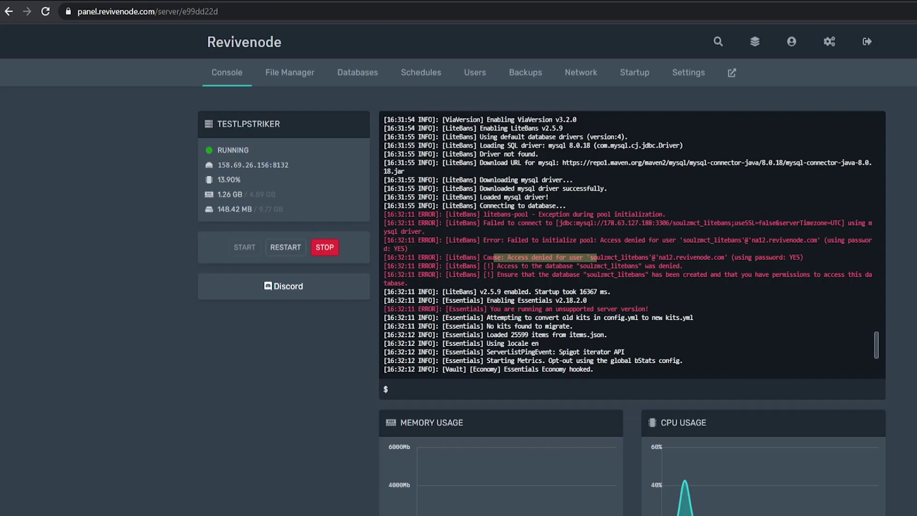
Step: Restart the server, confirm the jdbc:mysql connection line, and download the litebans-php zip
left_click(294, 252)
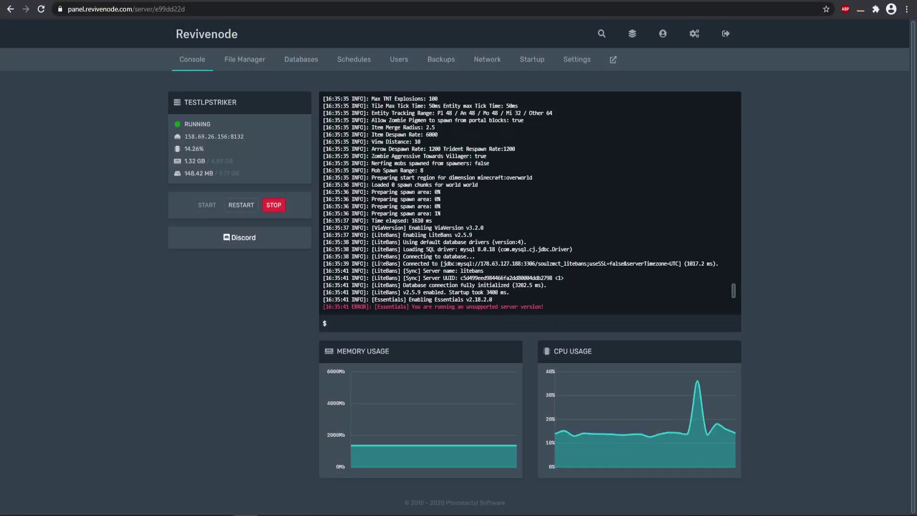
left_click_drag(374, 263, 489, 263)
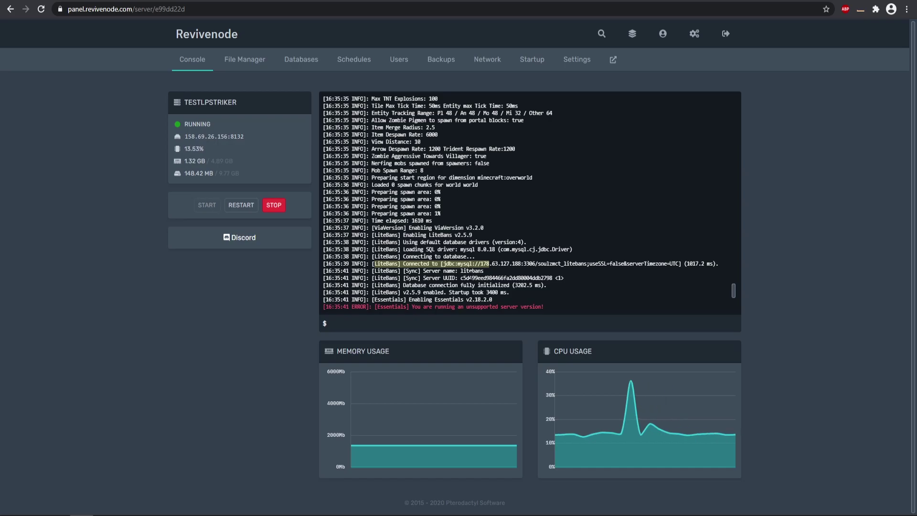
left_click_drag(388, 263, 603, 264)
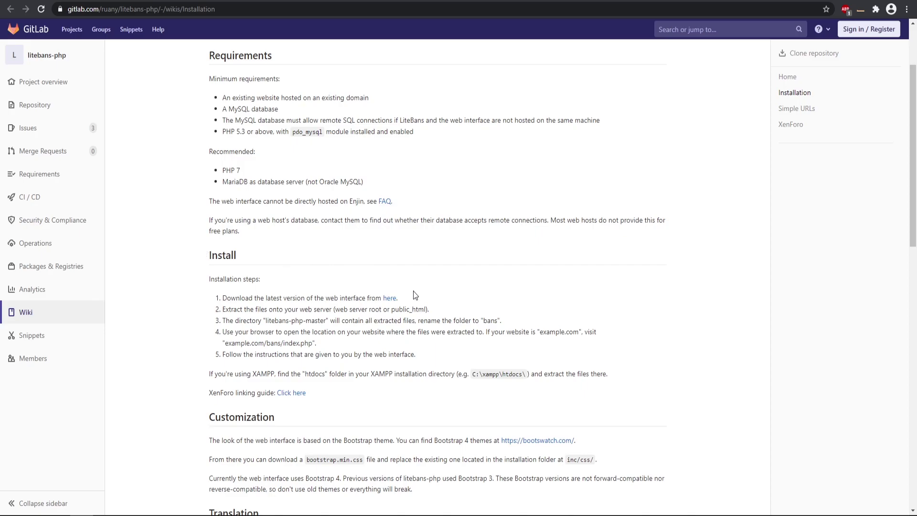
left_click(389, 299)
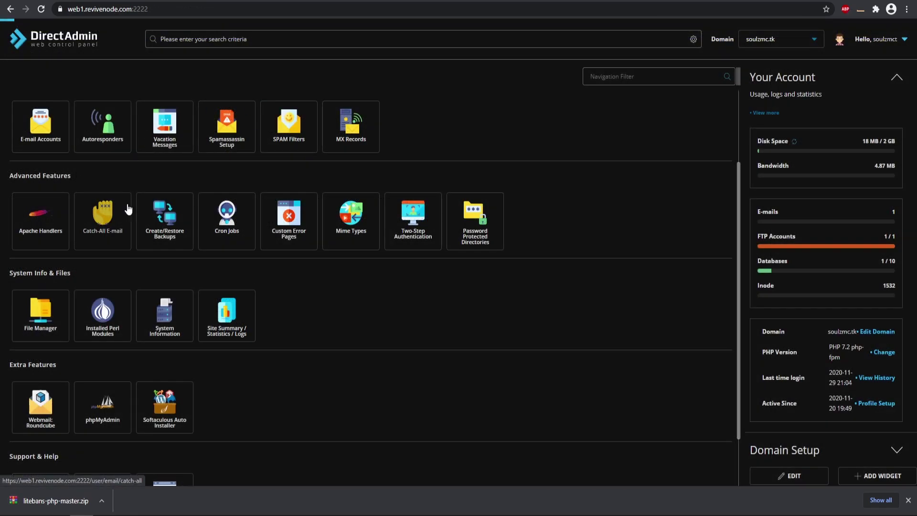
Step: Create a bans folder in domains/soulzmc.tk/public_html and upload litebans-php-master.zip into it
scroll(127, 205, "down", 3)
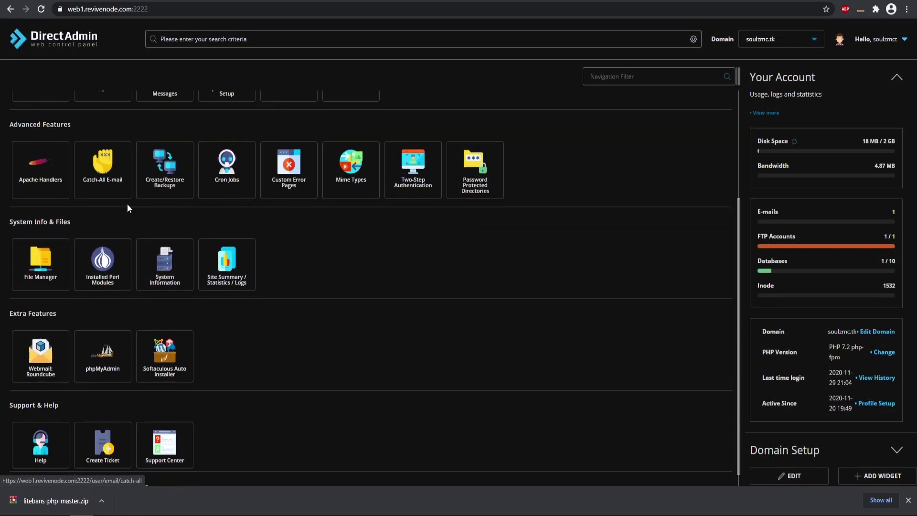
left_click(40, 249)
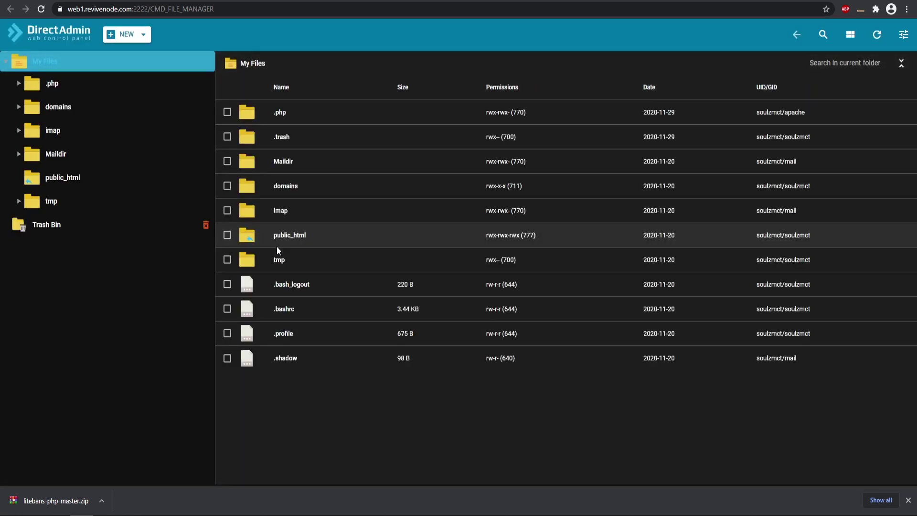
left_click(247, 235)
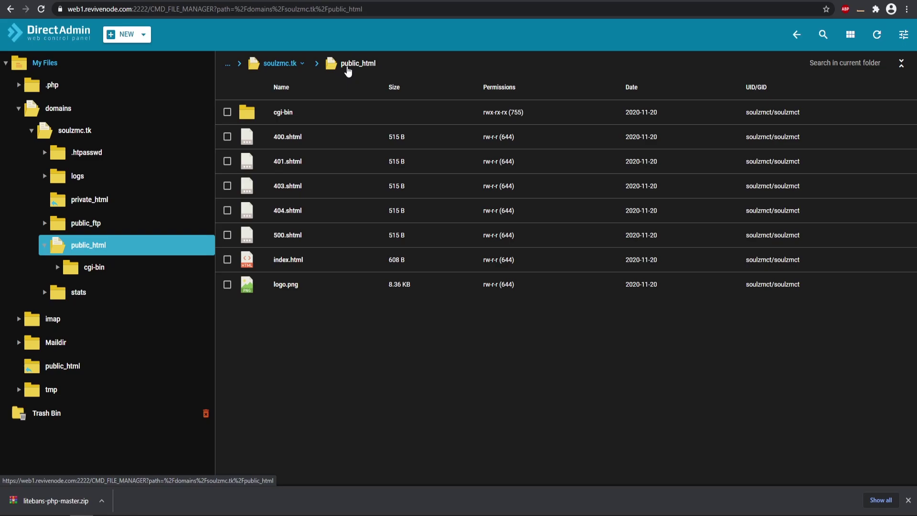
left_click(128, 35)
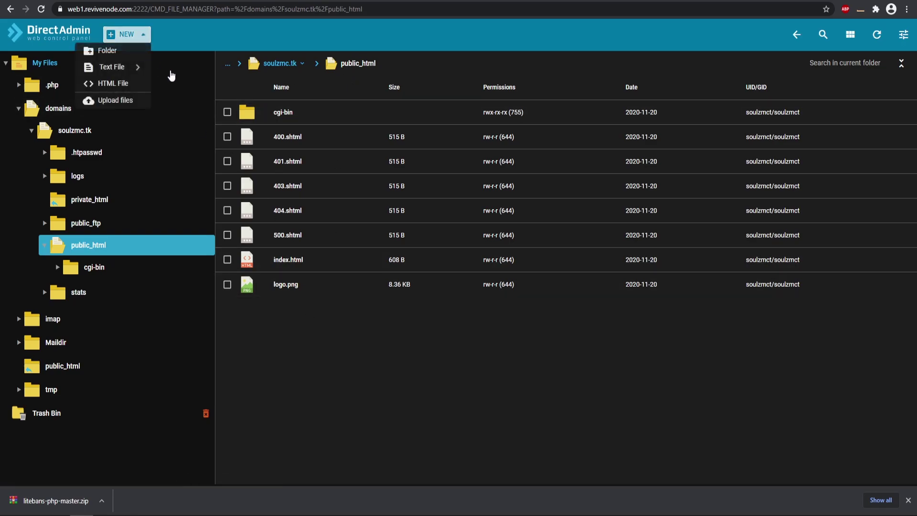
left_click(118, 51)
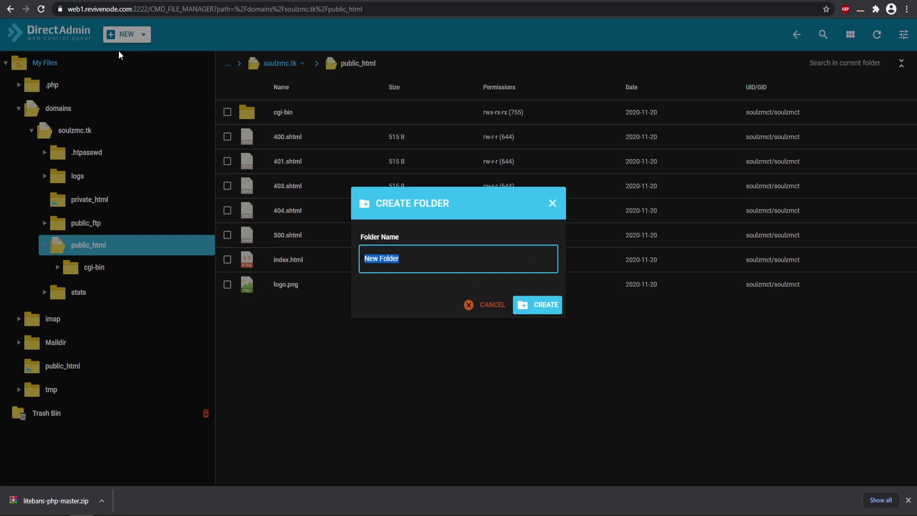
type("bans")
left_click(542, 306)
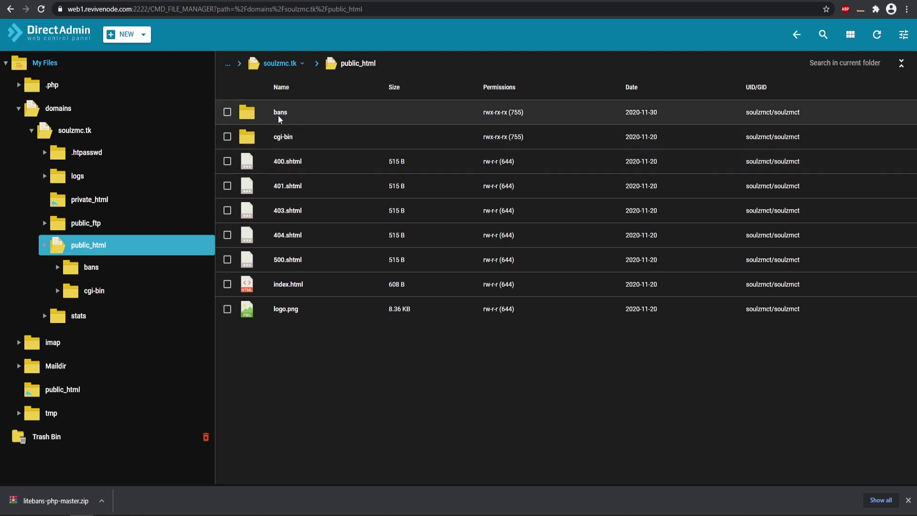
double_click(249, 120)
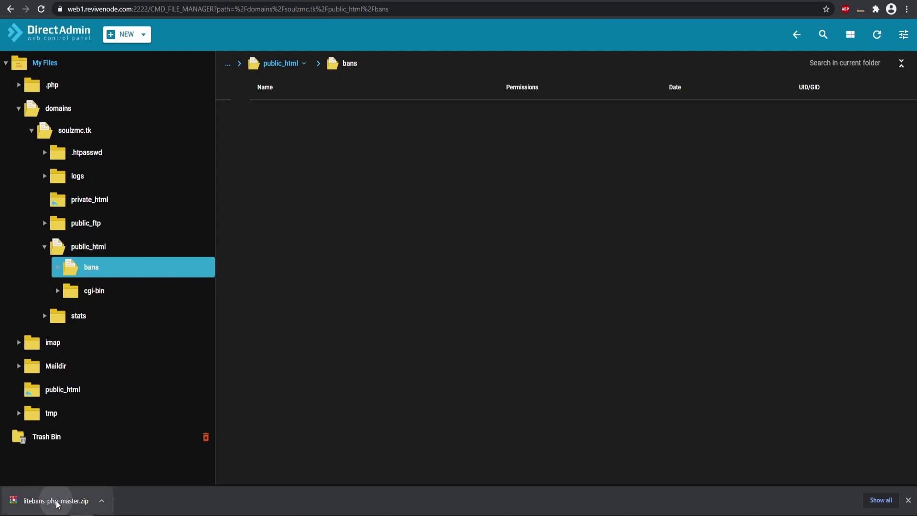
left_click_drag(26, 500, 579, 174)
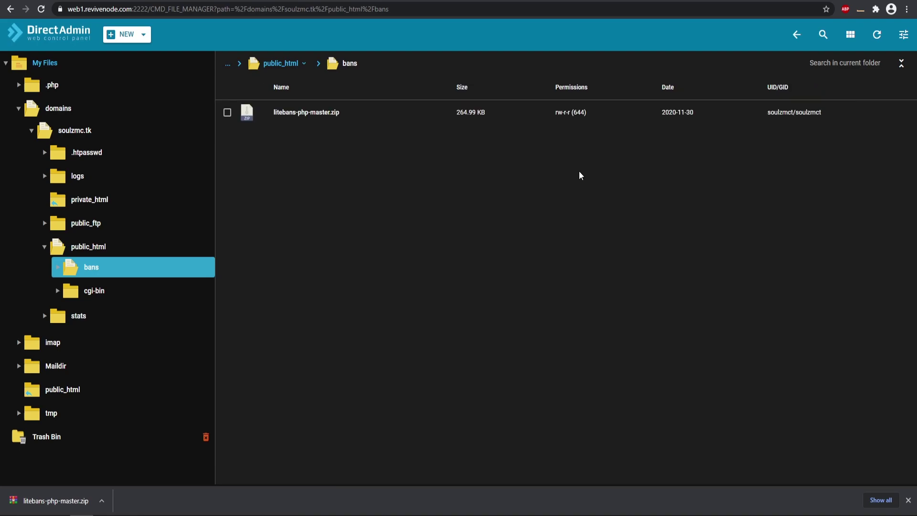
Step: Extract litebans-php-master.zip inside bans and open the extracted litebans-php-master folder
right_click(246, 114)
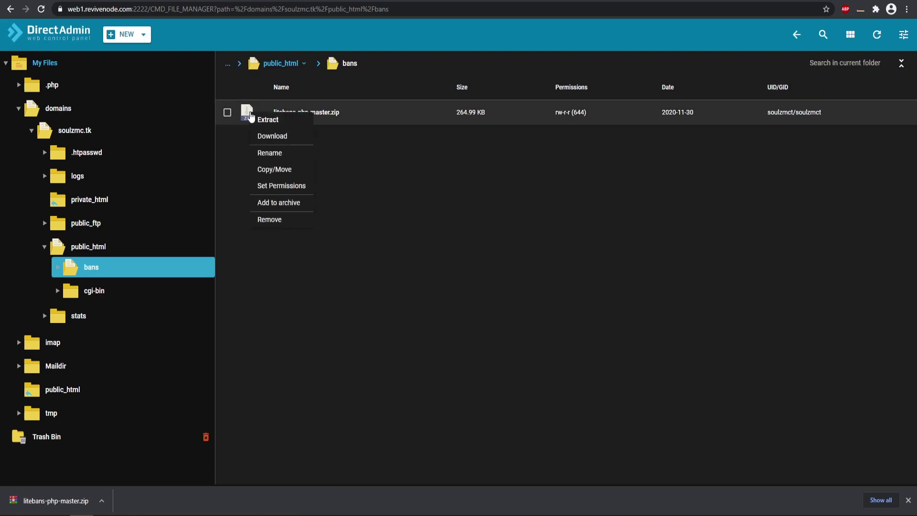
left_click(263, 119)
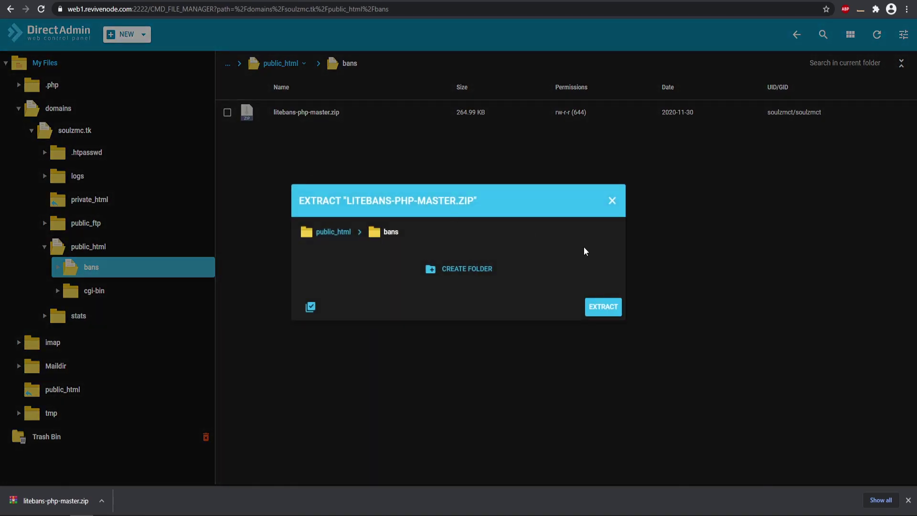
left_click(603, 308)
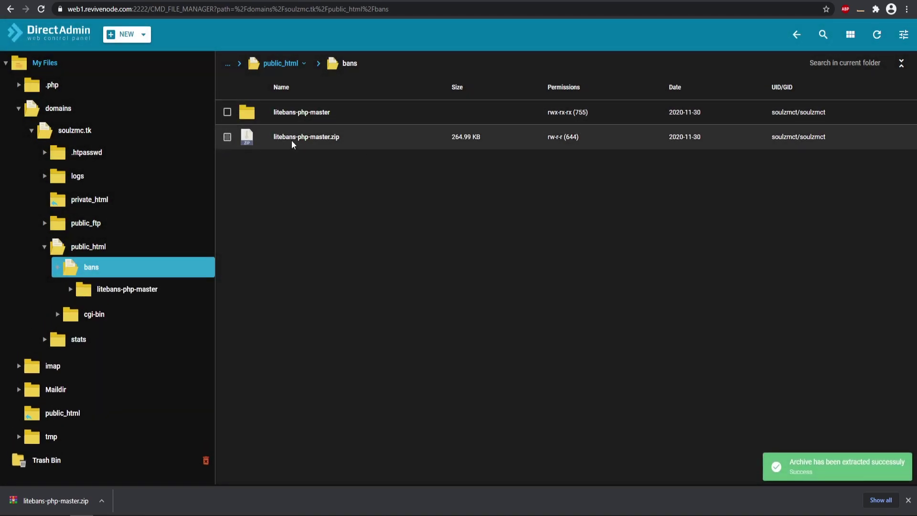
double_click(253, 118)
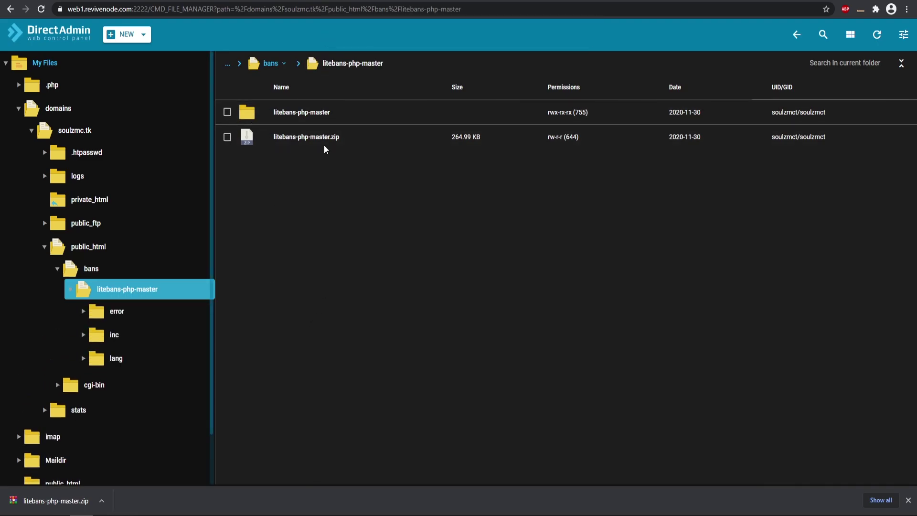
Step: Move all 15 extracted items from litebans-php-master up into the bans folder
left_click(227, 112)
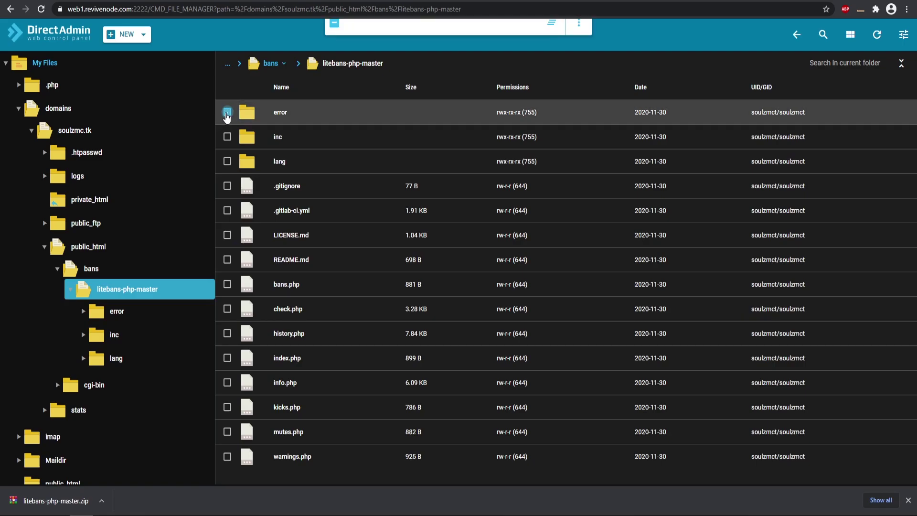
left_click(334, 32)
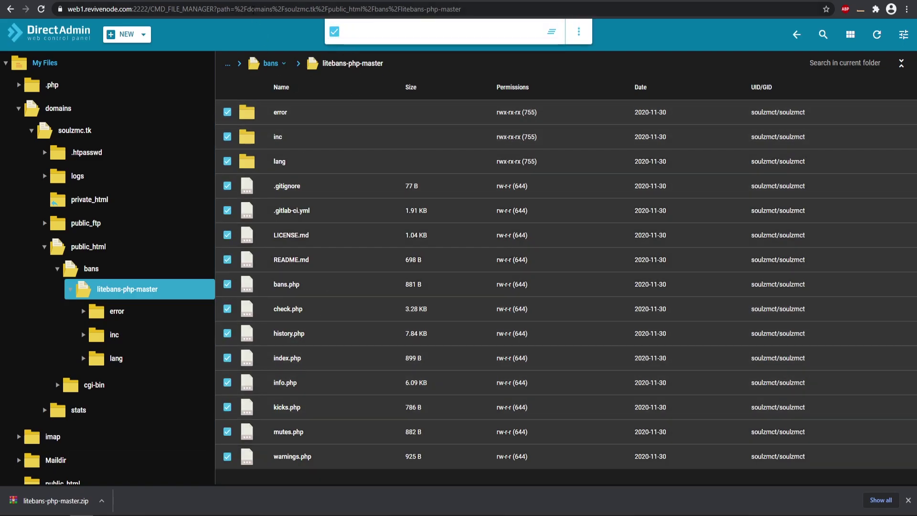
left_click(293, 91)
left_click(579, 31)
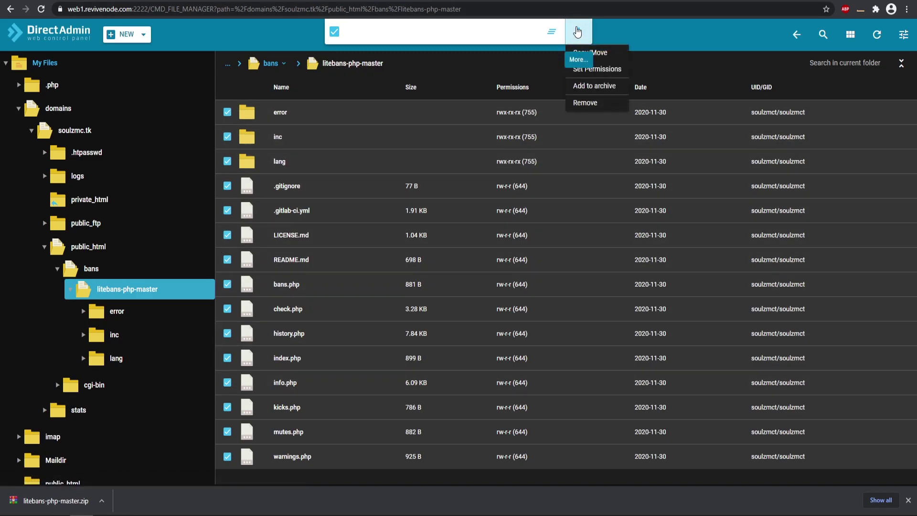
left_click(599, 54)
left_click(318, 219)
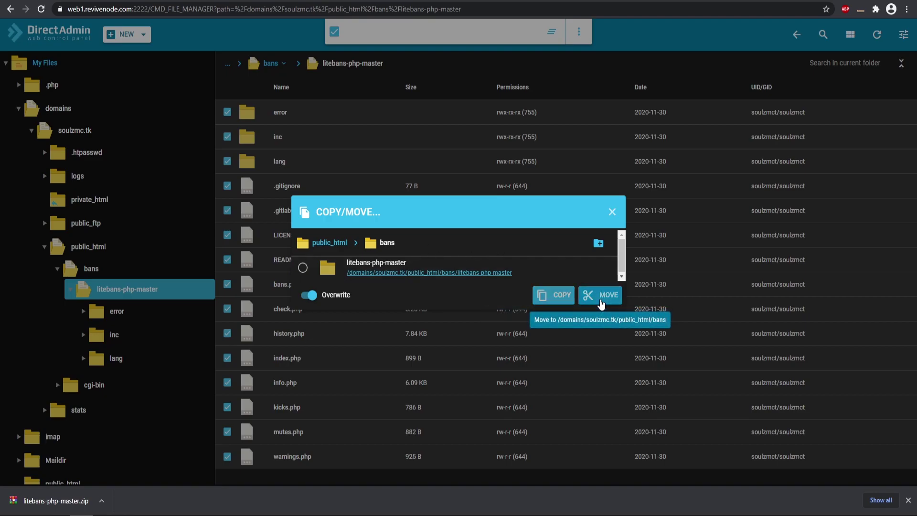
left_click(600, 303)
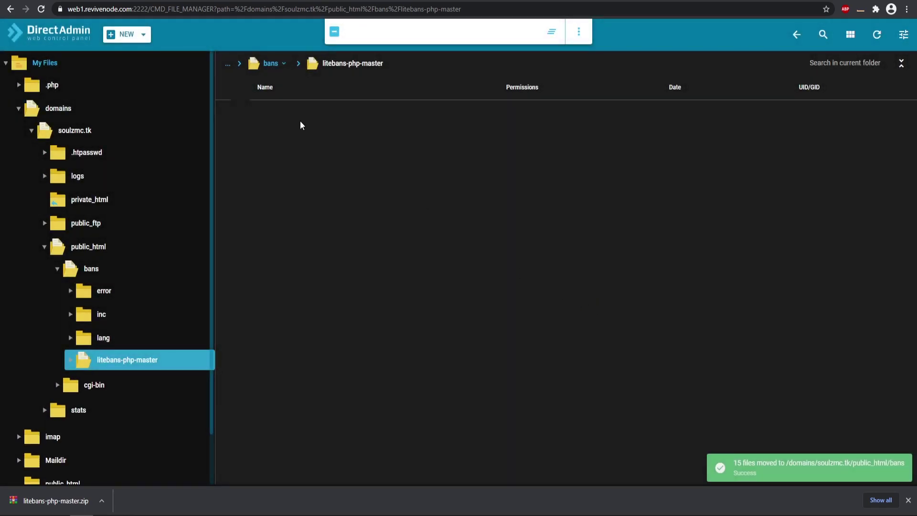
Step: Review the bans folder's web files (index.php, bans.php, check.php) and dismiss the download bar
left_click(257, 69)
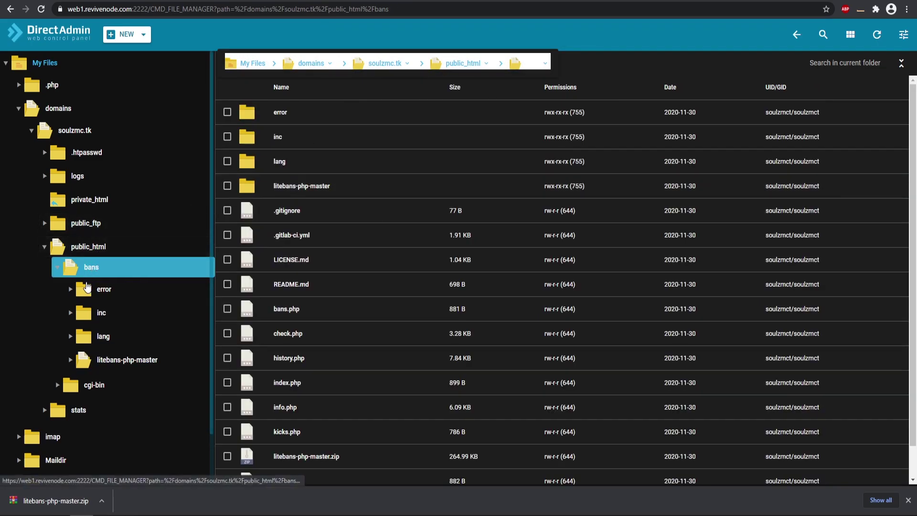
scroll(282, 153, "down", 2)
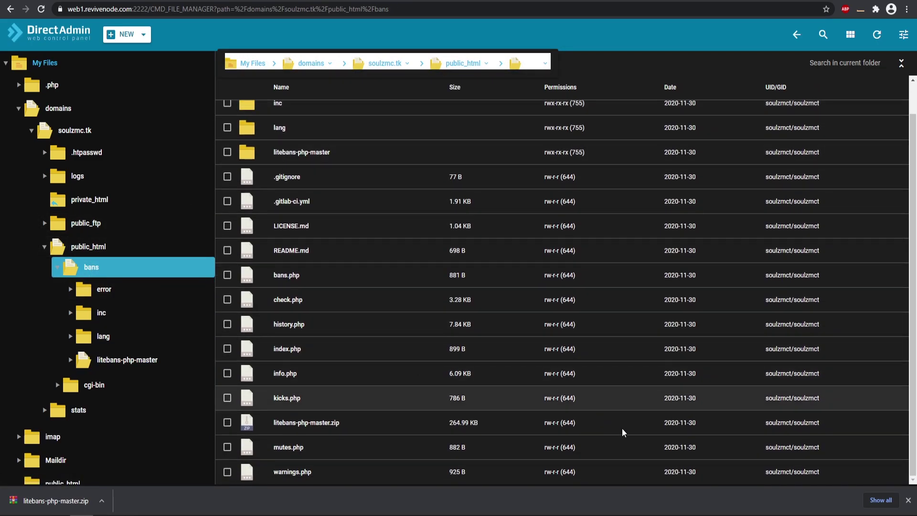
left_click(907, 499)
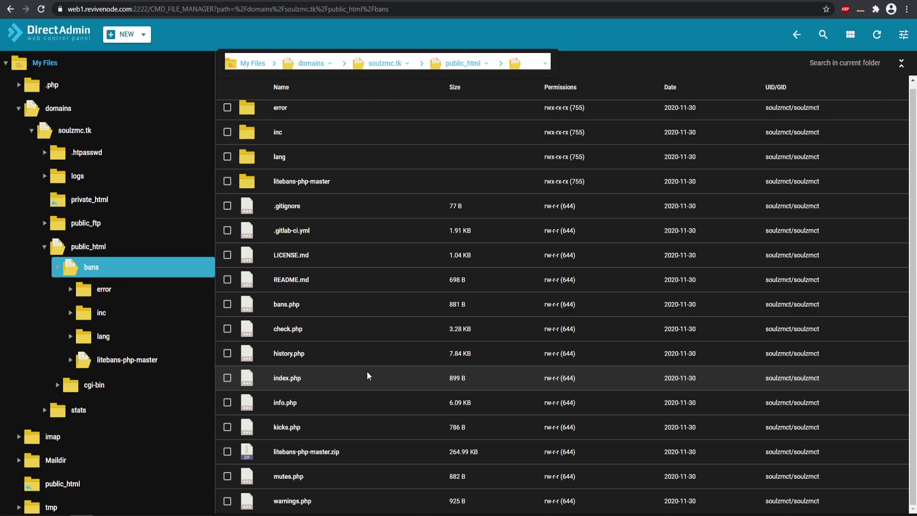
scroll(388, 248, "up", 1)
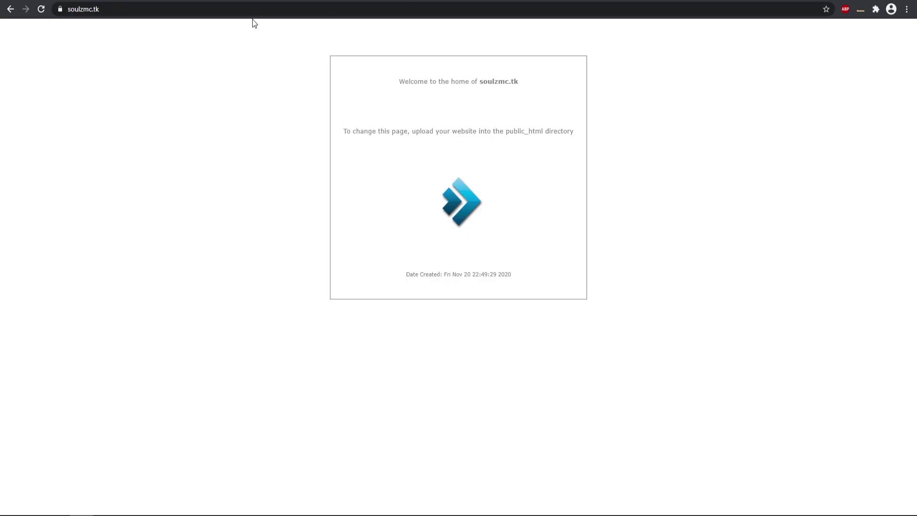
Step: Load soulzmc.tk/bans to see the LiteBans Unconfigured notice pointing to inc/settings.php
left_click(249, 4)
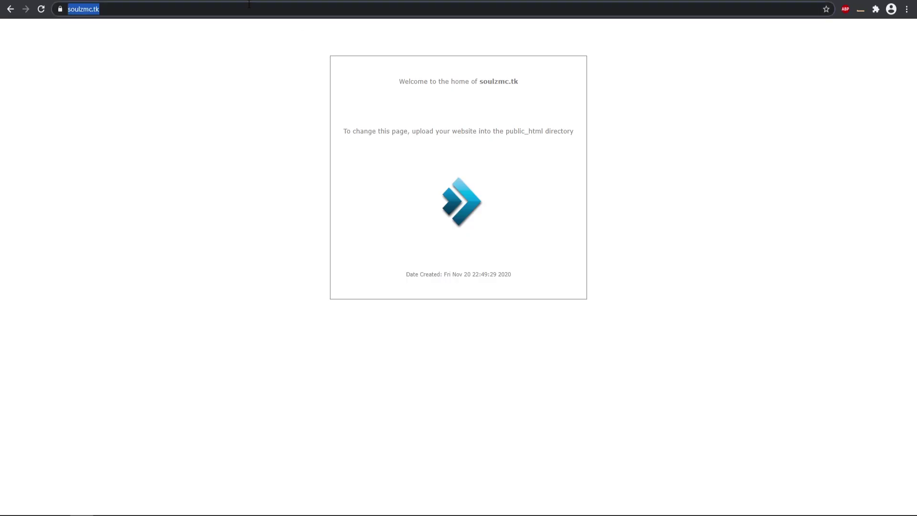
left_click(248, 4)
type("/bans")
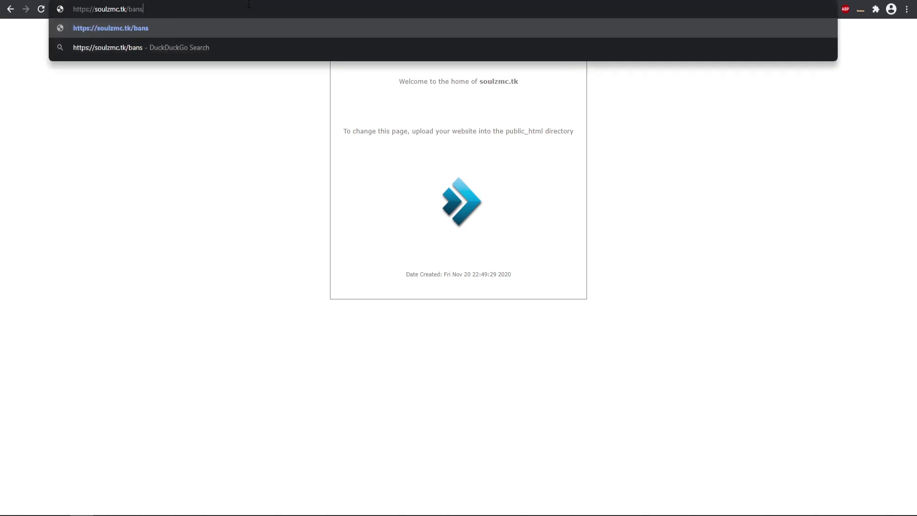
key("Return")
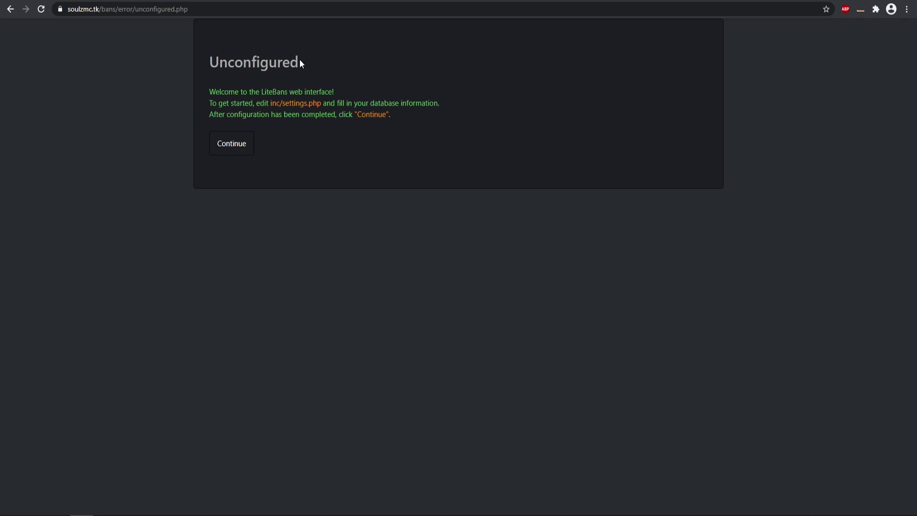
left_click_drag(299, 63, 205, 68)
left_click(256, 80)
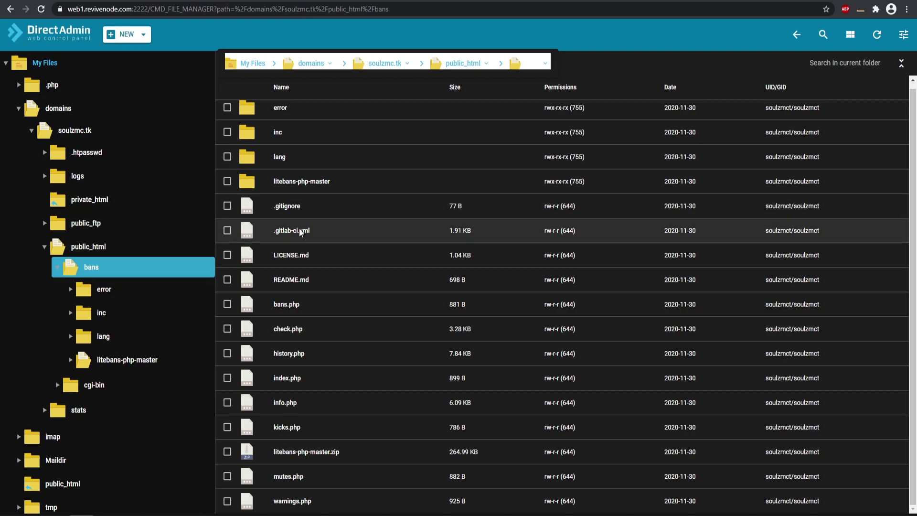
Step: Open bans/inc/settings.php in the editor and inspect its database lines (litebans, localhost:3306)
double_click(251, 138)
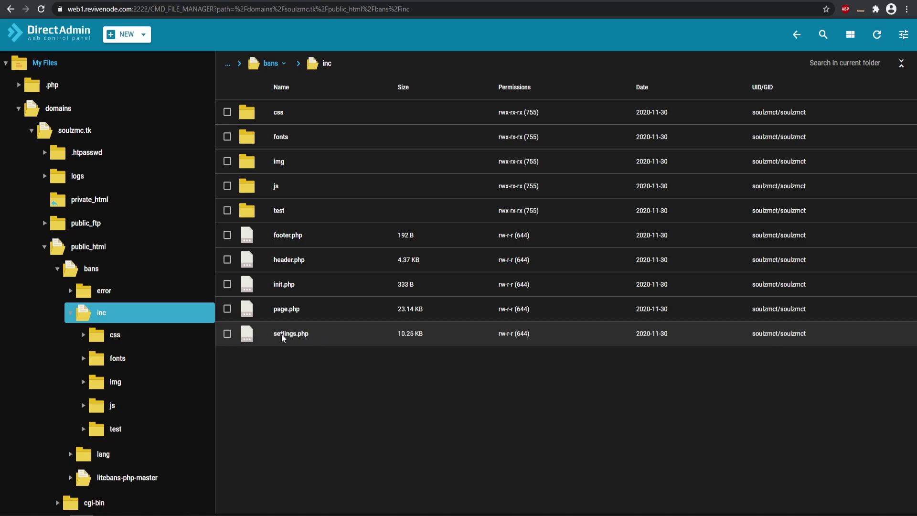
double_click(252, 340)
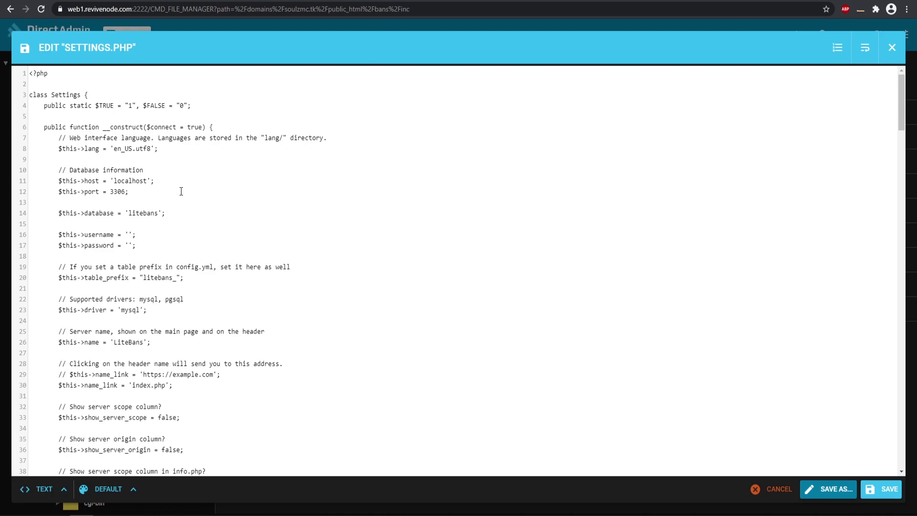
left_click_drag(56, 170, 174, 250)
left_click(175, 250)
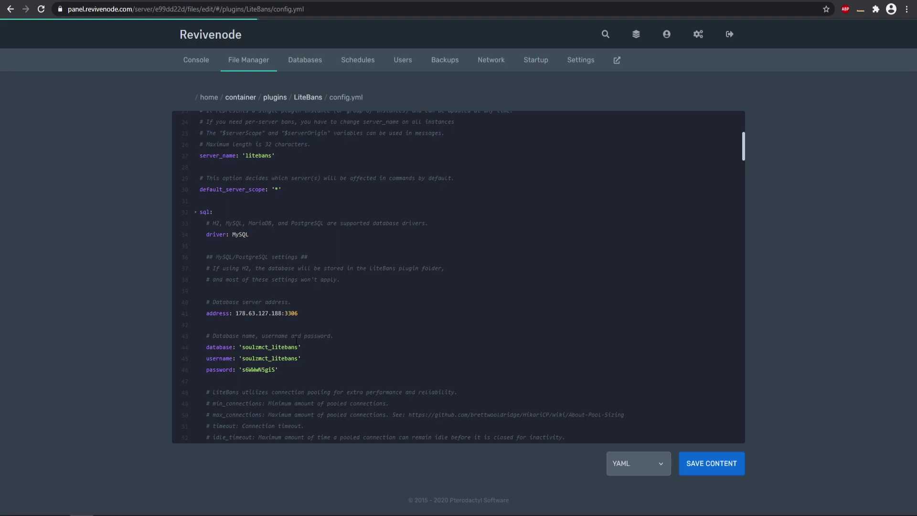
Step: Paste the plugin's database name soulzmct_litebans, username and password into settings.php
scroll(296, 339, "down", 3)
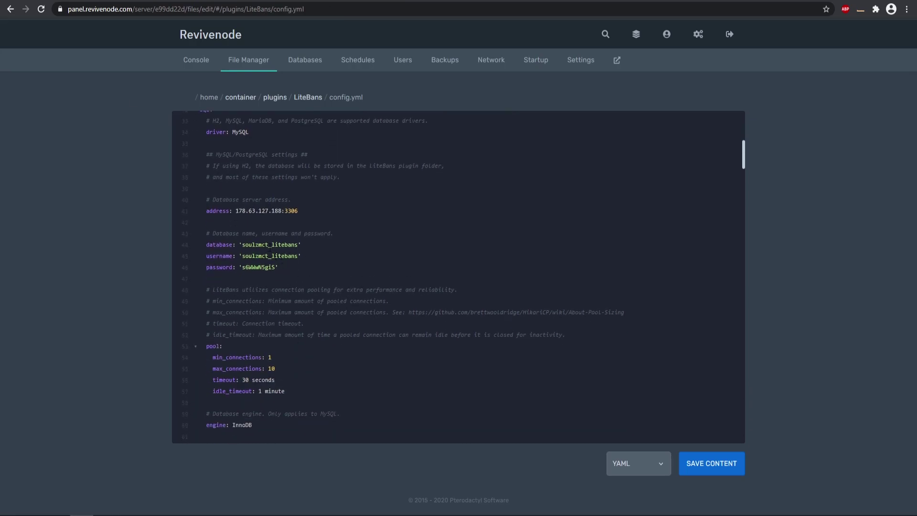
double_click(270, 245)
key("ctrl+c")
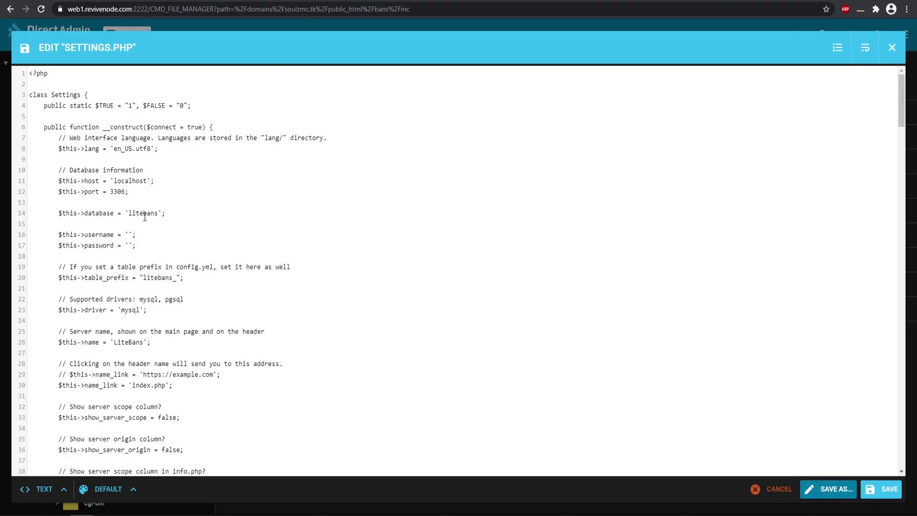
double_click(144, 214)
key("ctrl+v")
left_click(129, 235)
key("ctrl+v")
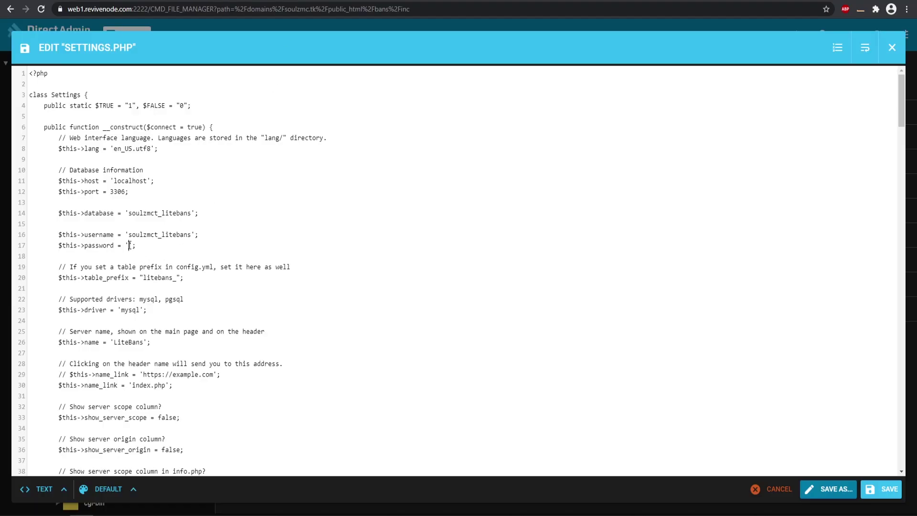
left_click(129, 246)
key("ctrl+v")
left_click_drag(56, 170, 200, 248)
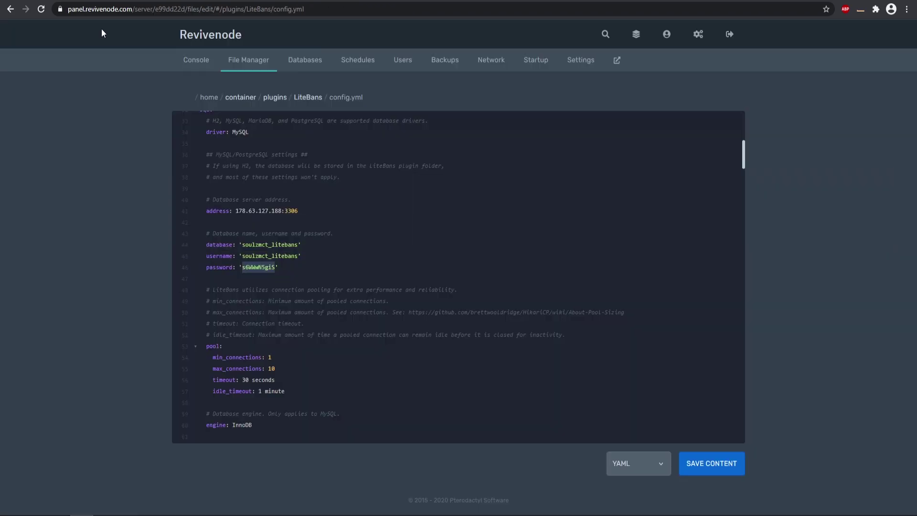
Step: Confirm the litebans_ table prefix matches the plugin config, then save settings.php
scroll(273, 245, "down", 8)
left_click_drag(302, 270, 206, 260)
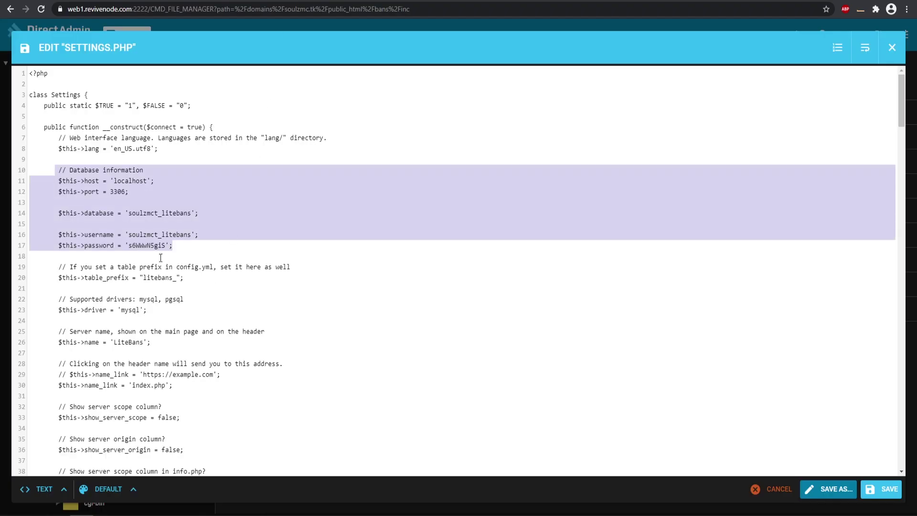
left_click_drag(184, 279, 146, 278)
left_click(205, 281)
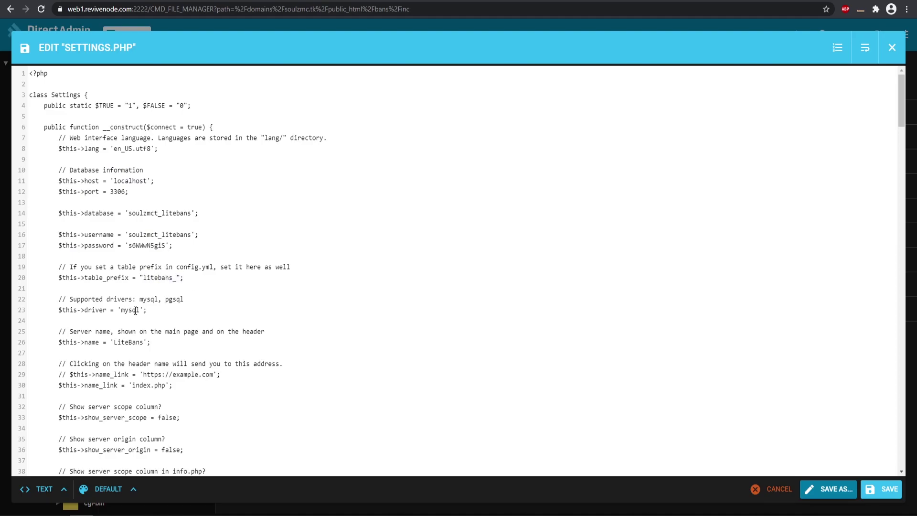
scroll(136, 310, "down", 3)
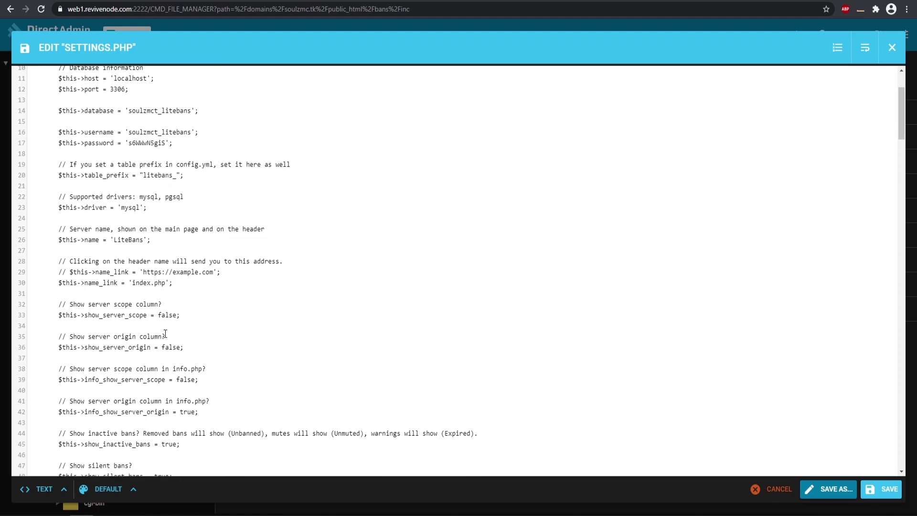
scroll(175, 341, "down", 7)
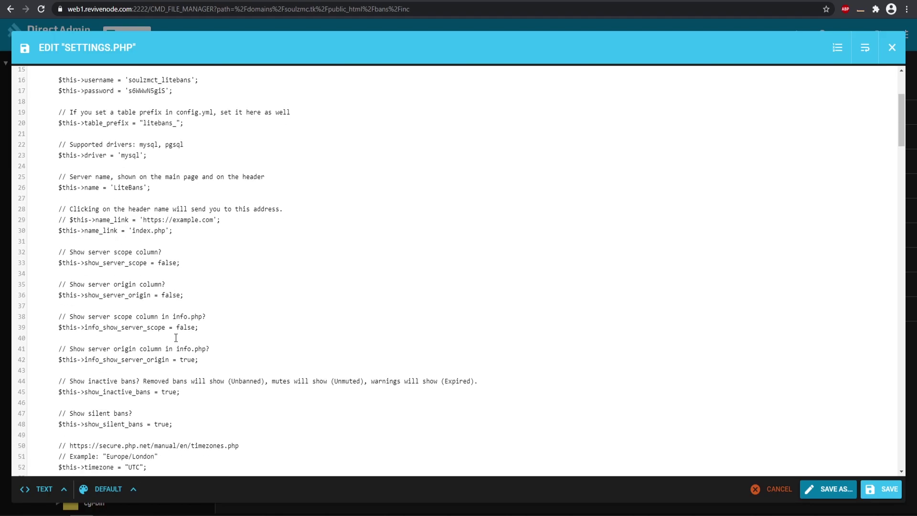
scroll(218, 382, "up", 10)
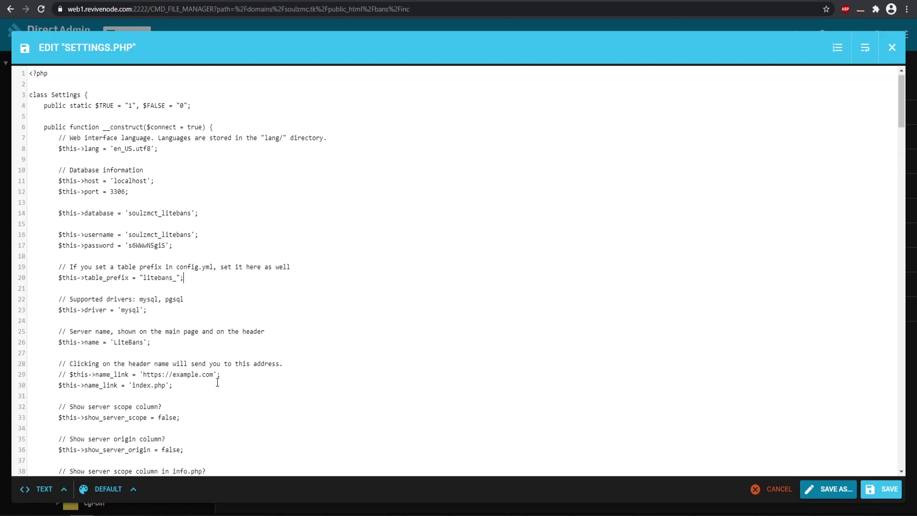
left_click(878, 488)
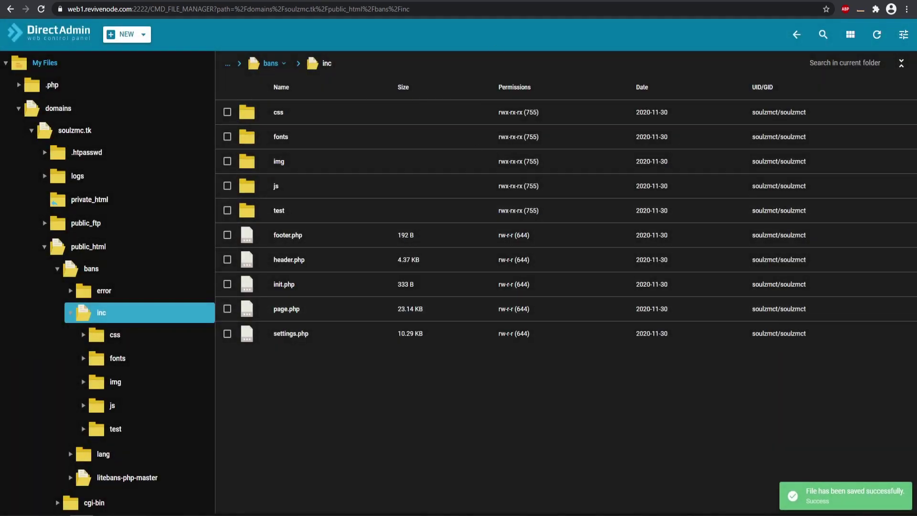
Step: Continue past setup to the Ban List, then browse the Bans, Kicks, Warnings and Mutes pages
key("ctrl+Tab")
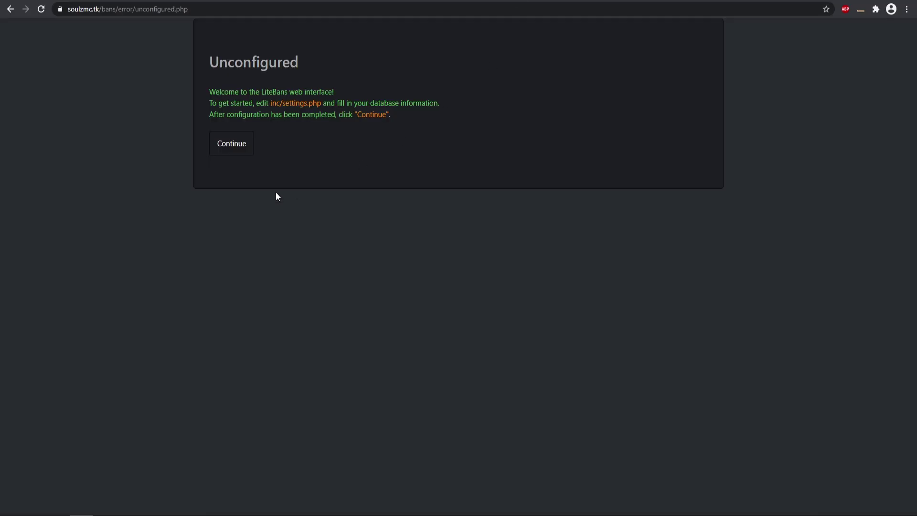
left_click(246, 150)
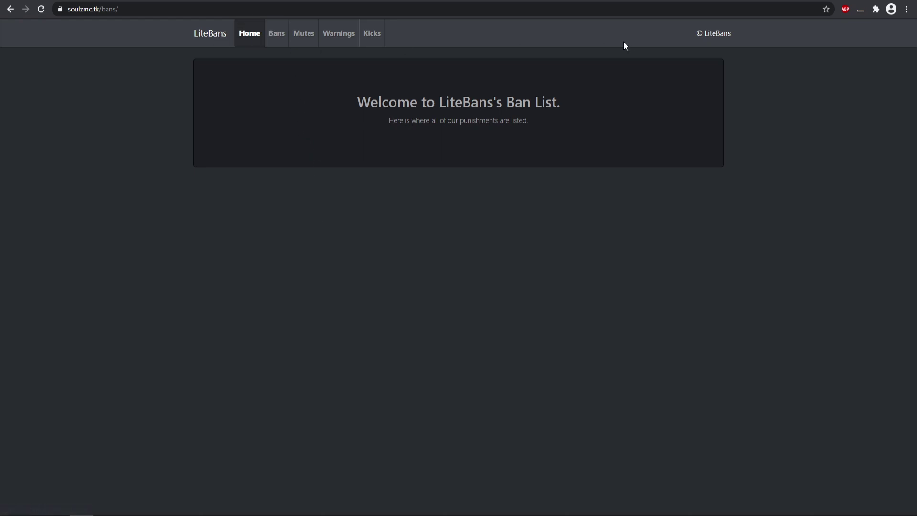
left_click(280, 36)
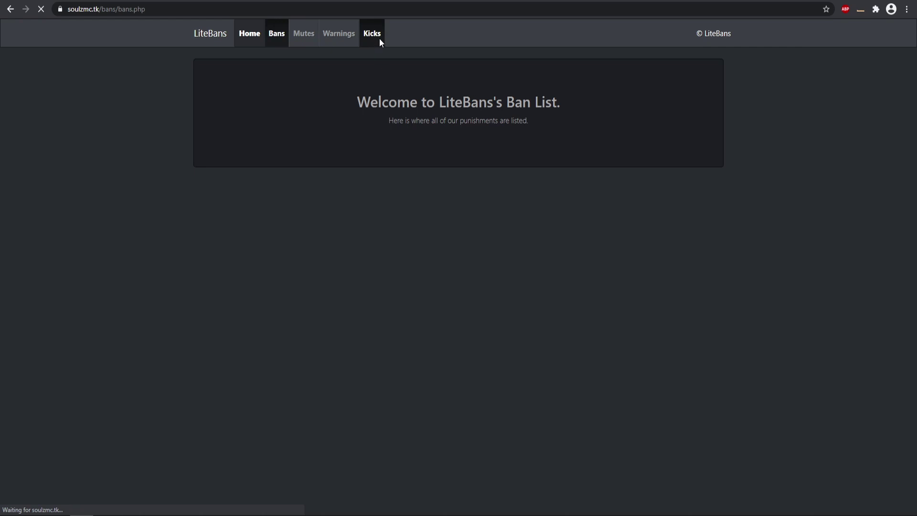
left_click(377, 43)
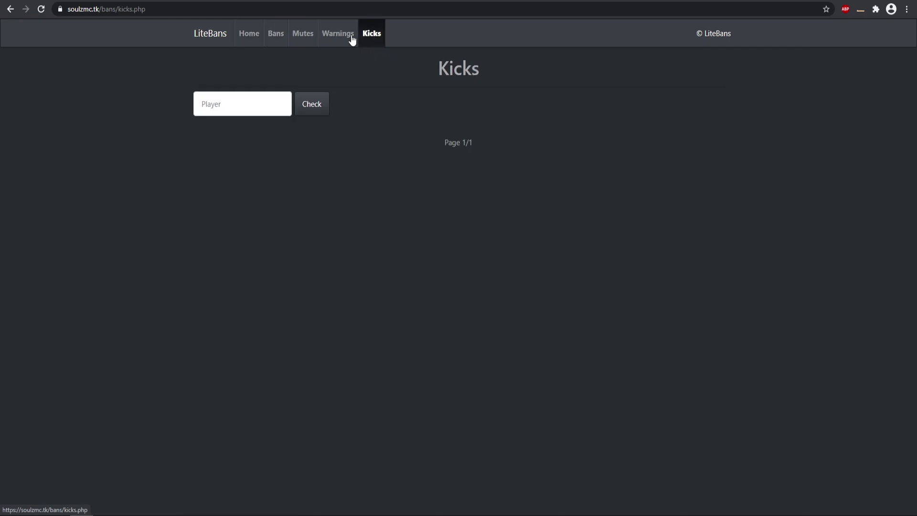
left_click(331, 37)
left_click(302, 42)
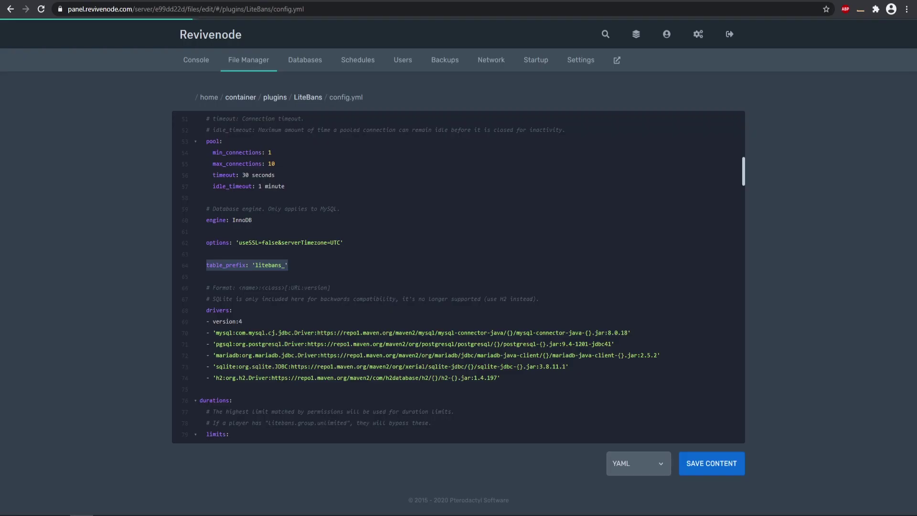
Step: Run 'ban test for hacking' in the Revivenode console, then view the LiteBans Bans page
left_click(192, 60)
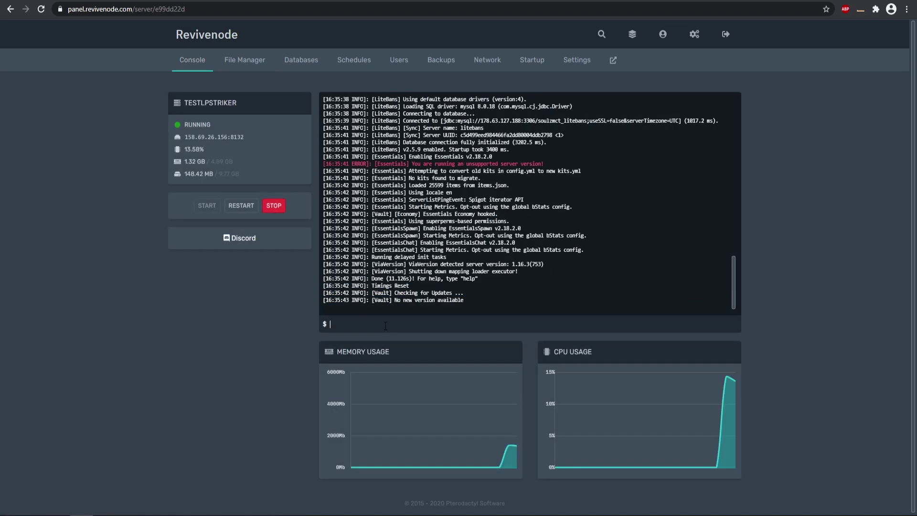
left_click(386, 325)
type("ban test for hac")
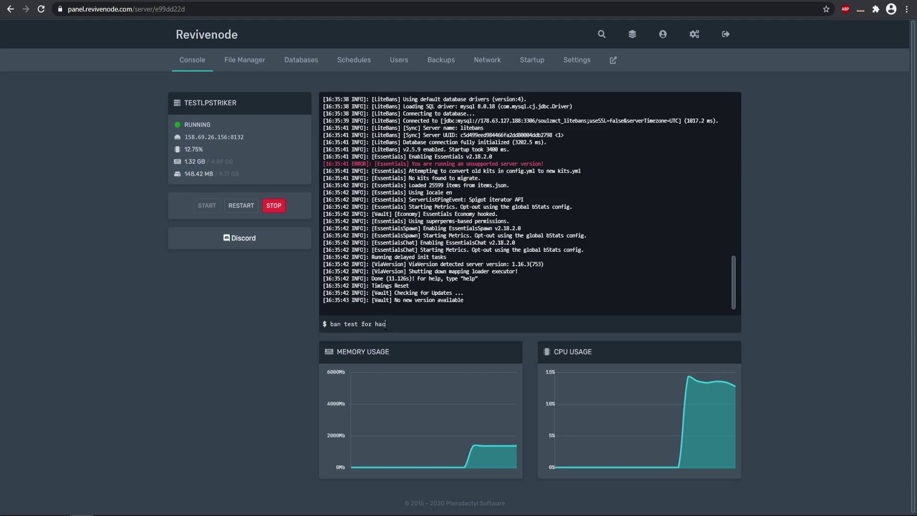
key("Return")
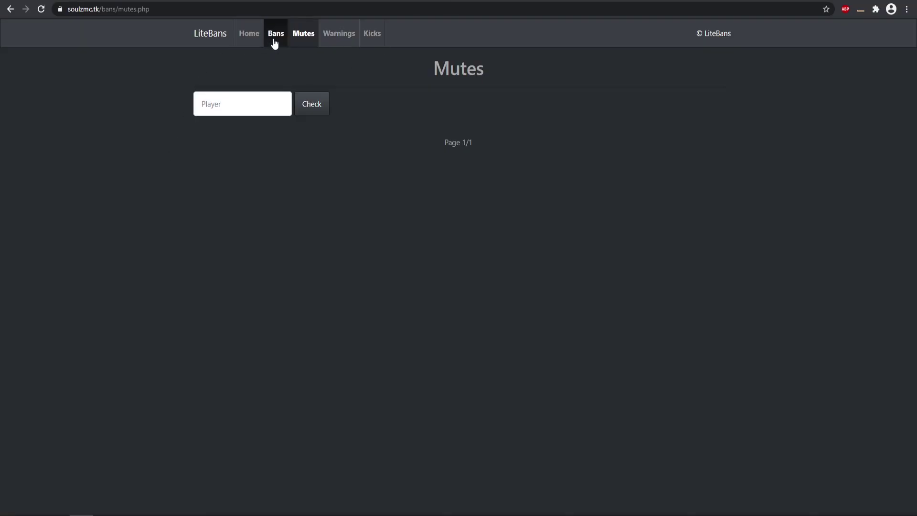
left_click(273, 35)
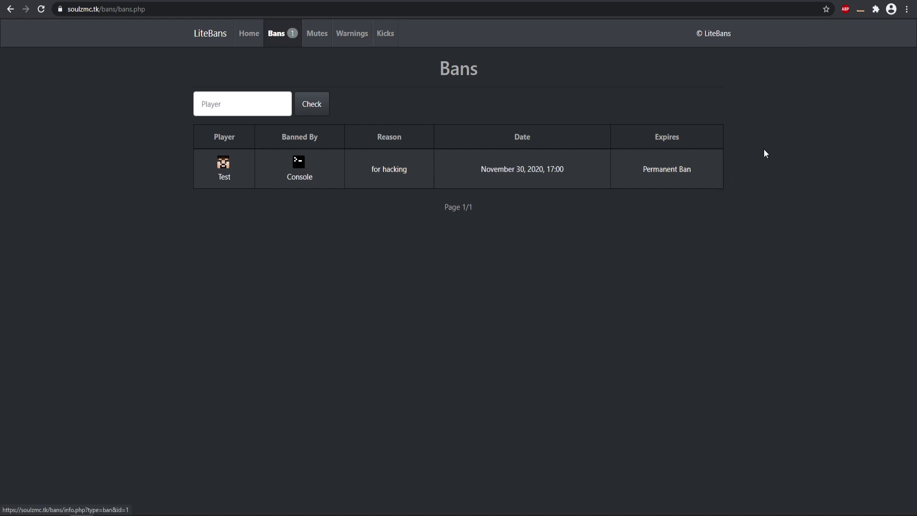
Step: Check Test's permanent ban in the Bans list, then go back to the LiteBans home page
left_click(230, 110)
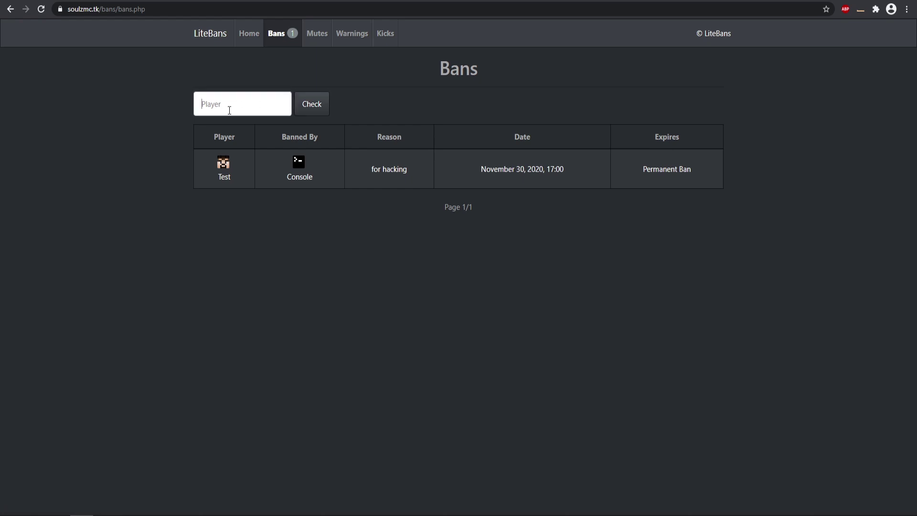
left_click(249, 33)
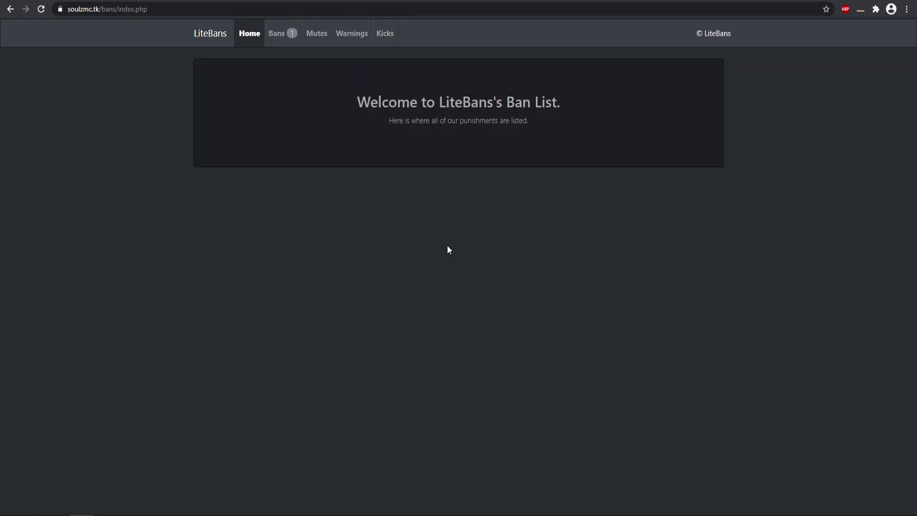